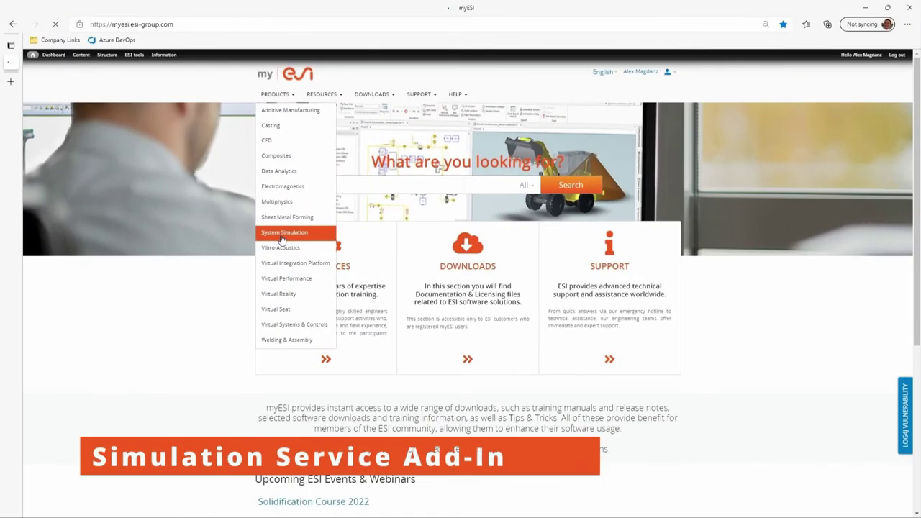
# Go to System Simulation > SimulationX 4.3.1 in myESI and scroll to its Software Files list.
pyautogui.click(305, 235)
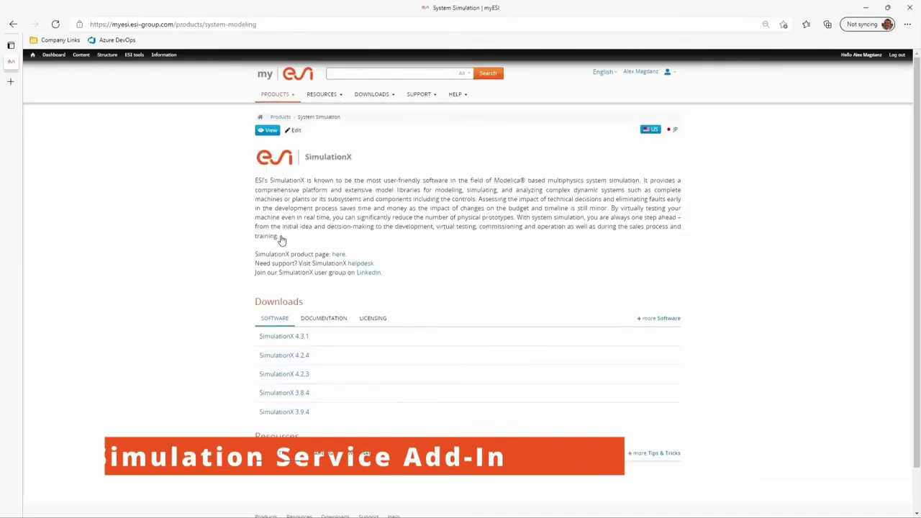
pyautogui.click(295, 338)
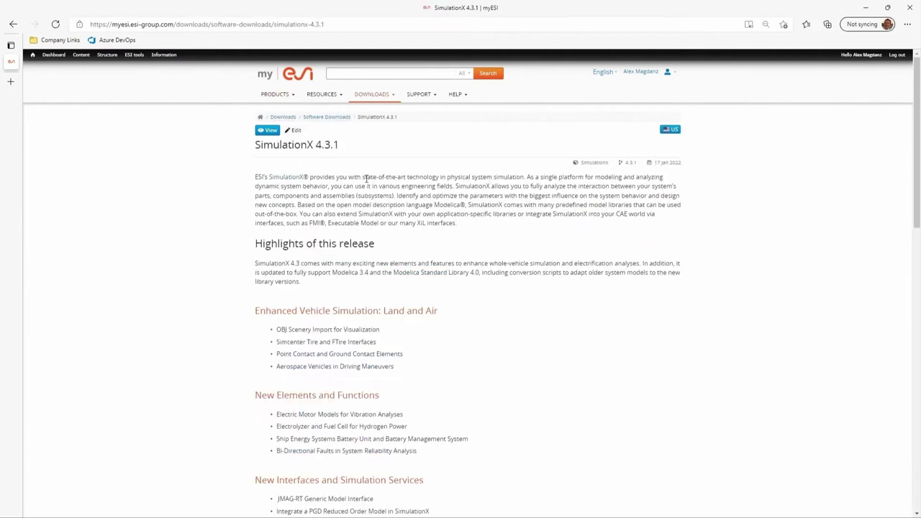
pyautogui.scroll(-8, 473, 300)
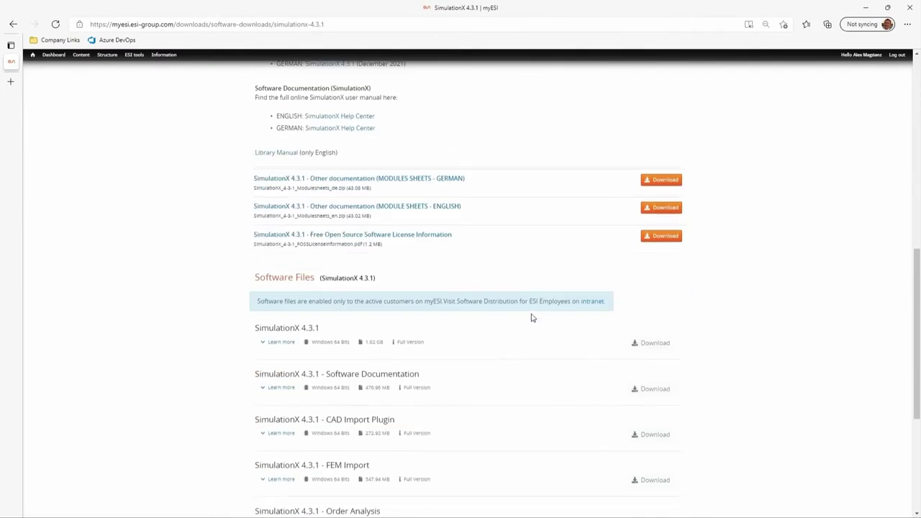
pyautogui.scroll(-4, 532, 317)
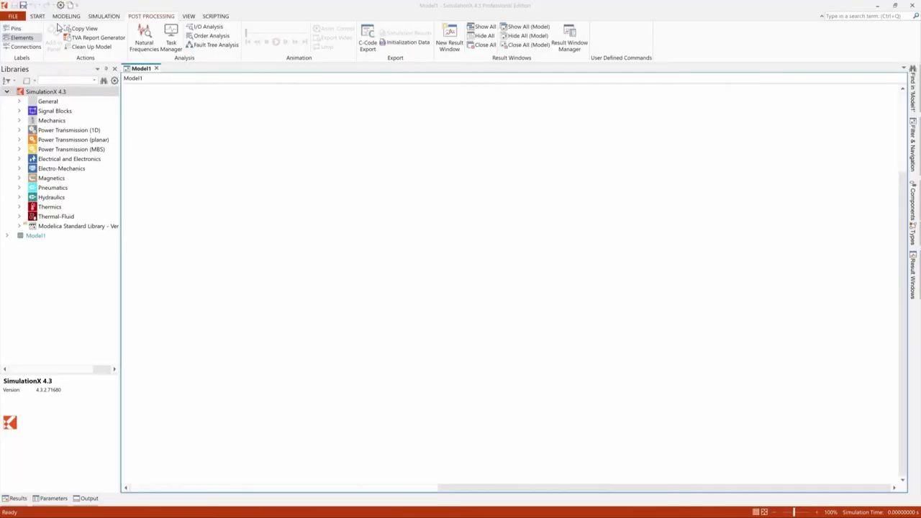
# Install SimulationServiceAddIn_1.0.sxaddin under Options > Maintenance & Add-Ins and confirm it is active.
pyautogui.click(15, 14)
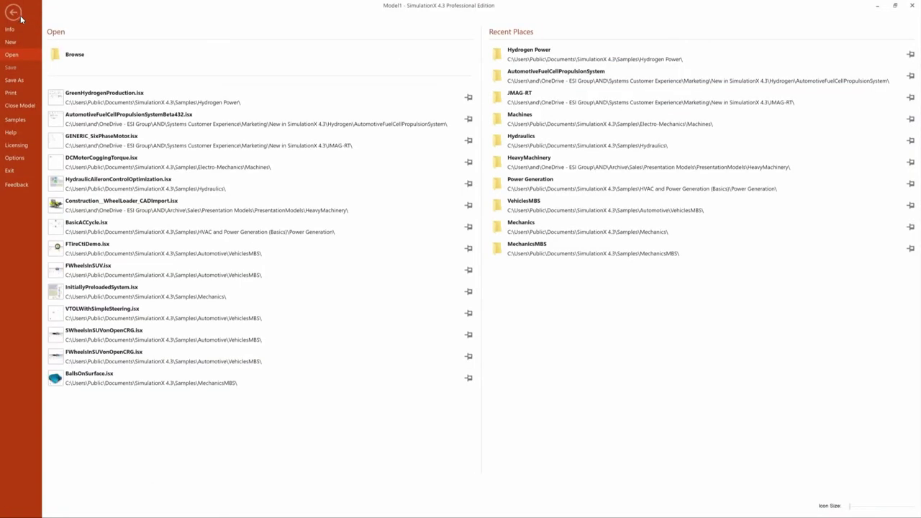
pyautogui.click(20, 157)
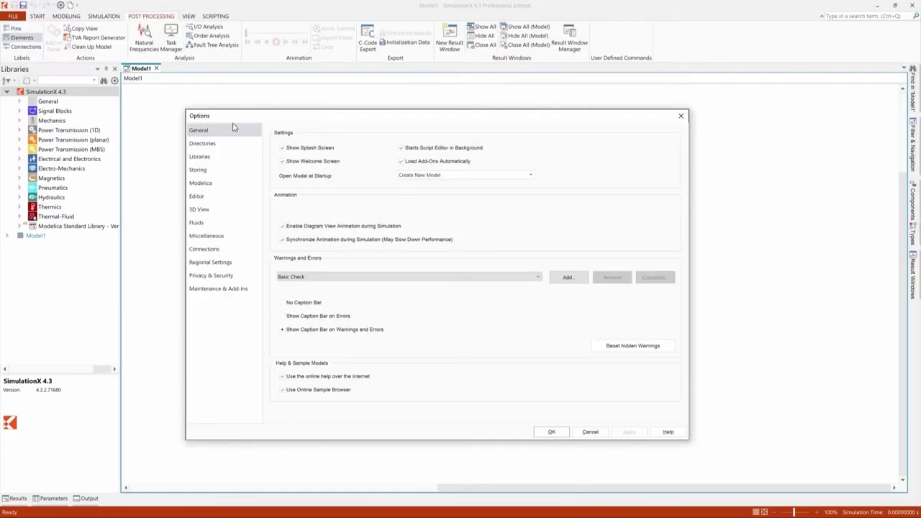
pyautogui.click(222, 290)
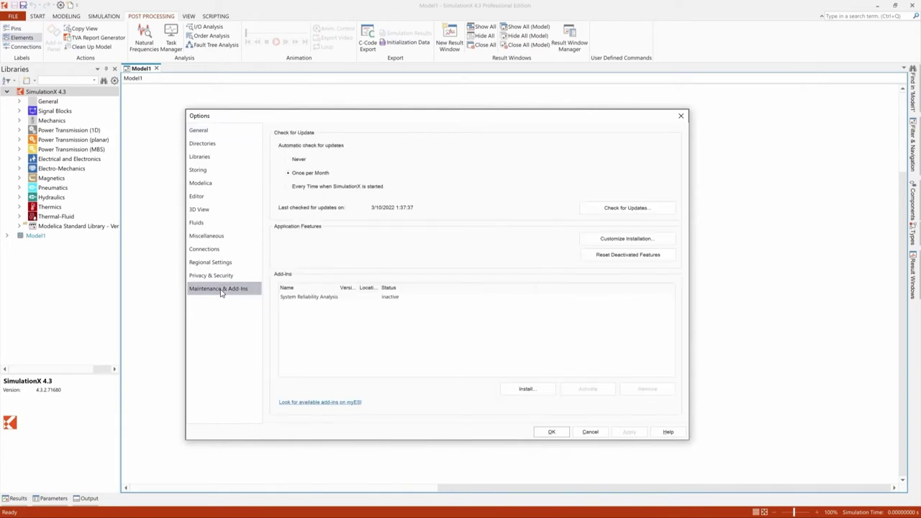
pyautogui.click(525, 389)
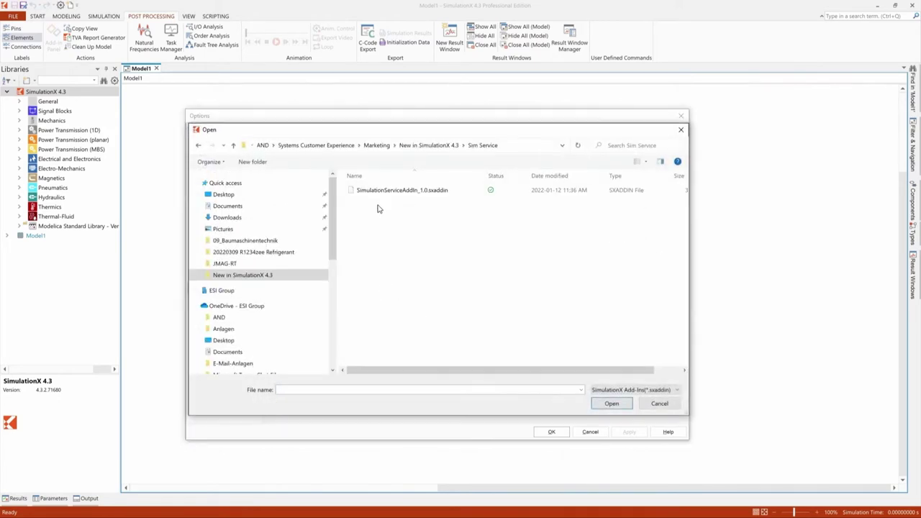
pyautogui.click(377, 194)
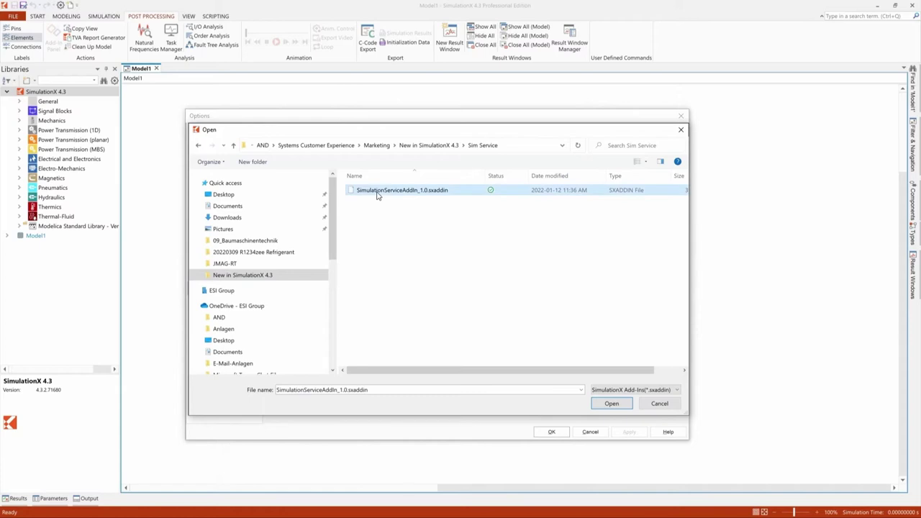
pyautogui.click(611, 404)
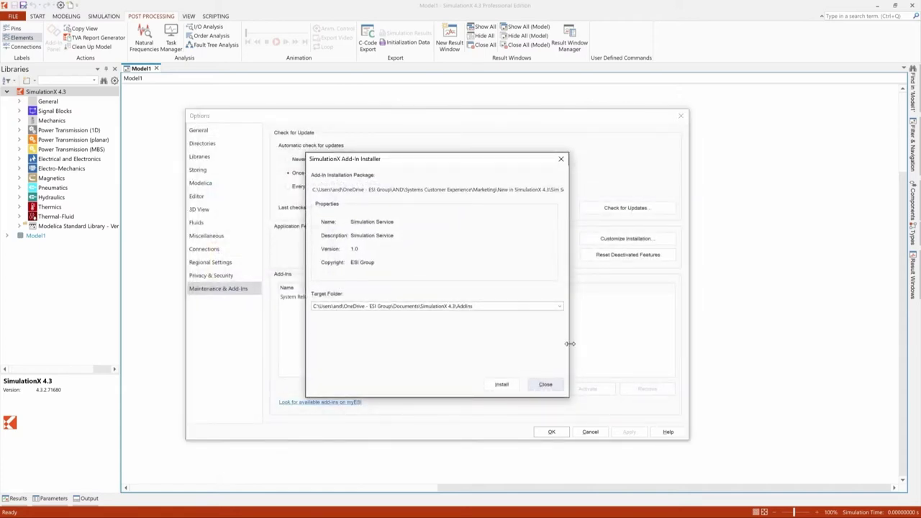
pyautogui.click(501, 385)
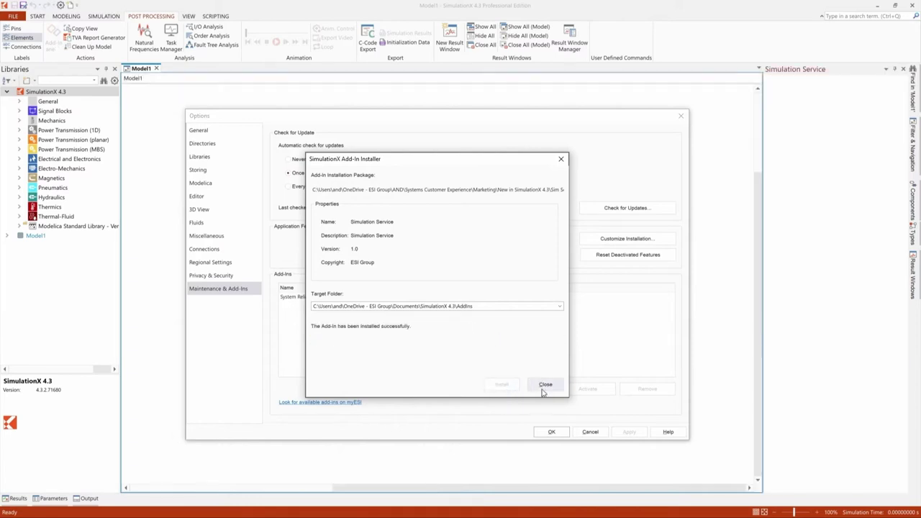
pyautogui.click(544, 385)
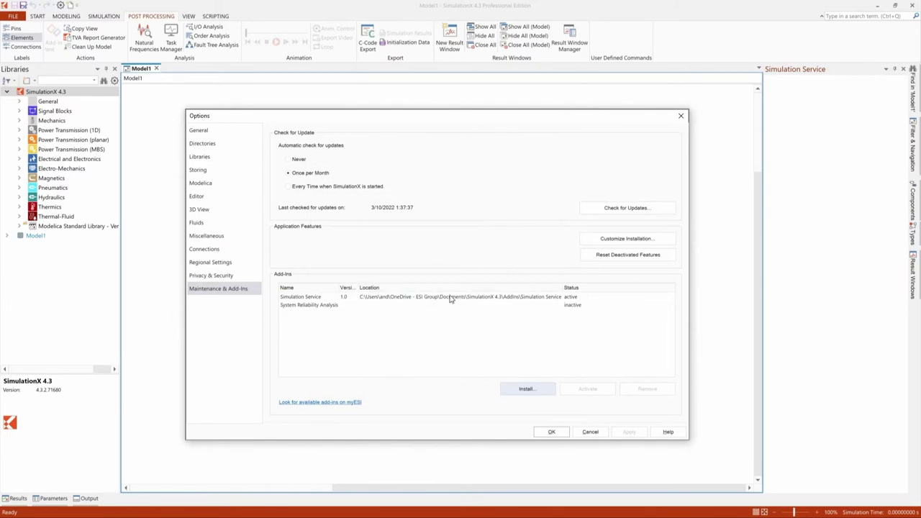
pyautogui.click(423, 297)
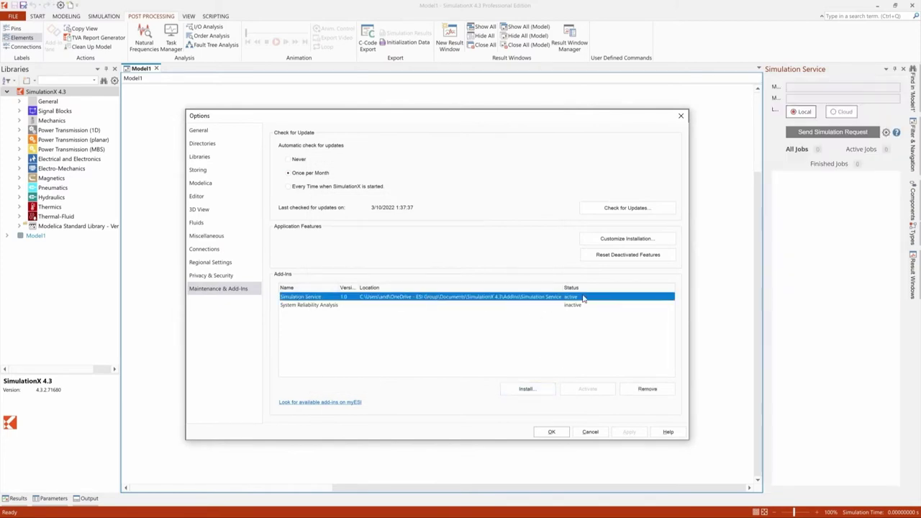
pyautogui.click(551, 433)
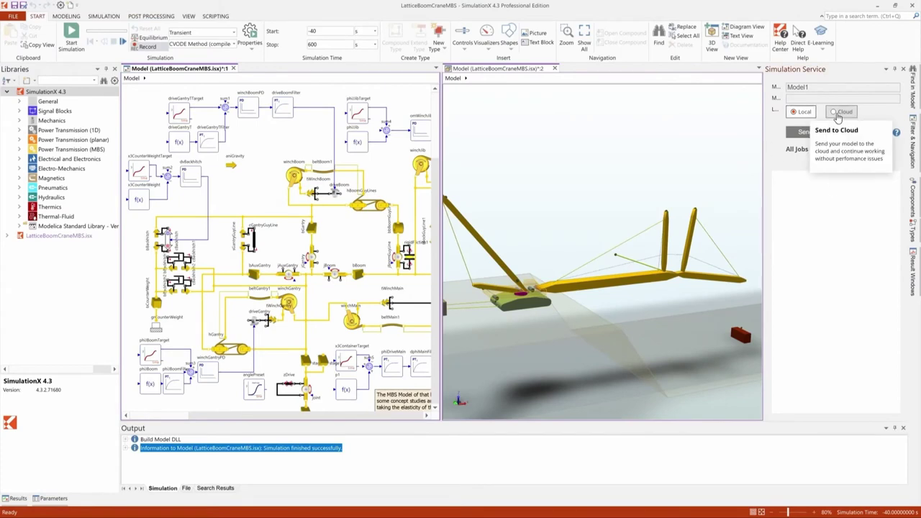
# Send the crane model as a job, then set container Mass to 30 and send a second job.
pyautogui.click(805, 134)
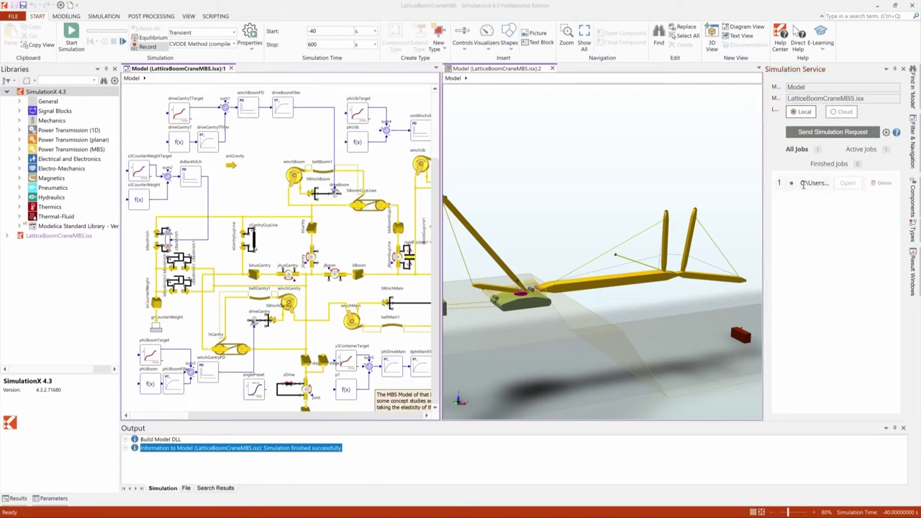
pyautogui.click(314, 146)
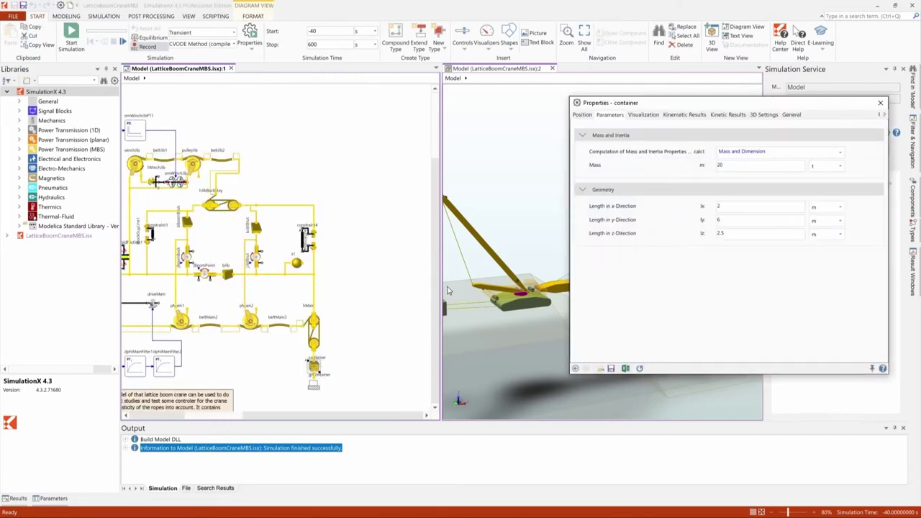
pyautogui.click(734, 164)
pyautogui.doubleClick(741, 165)
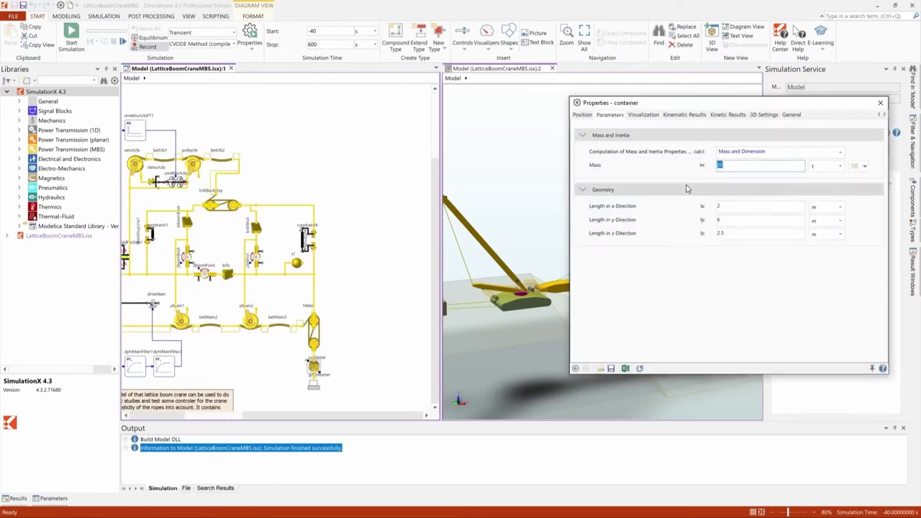
pyautogui.write('30')
pyautogui.press('Return')
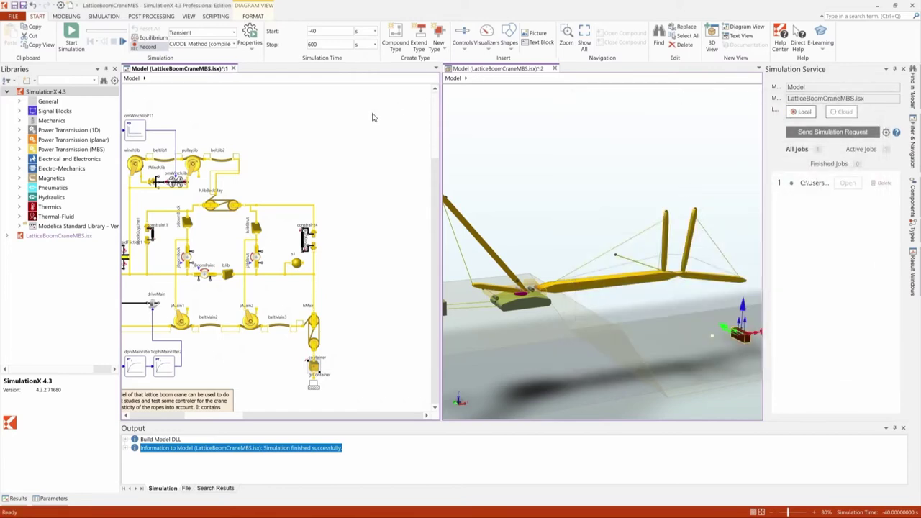
pyautogui.click(825, 135)
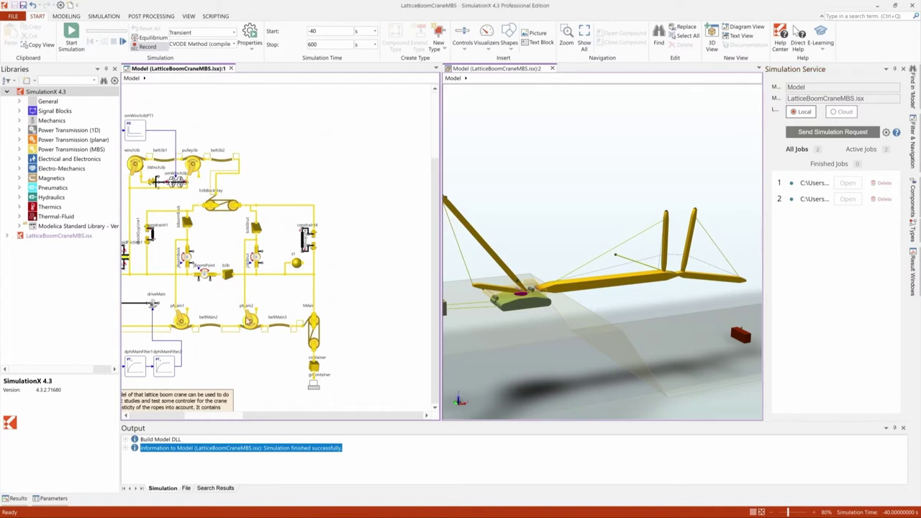
# Change the container Mass from 30 to 50 and send a third LatticeBoomCraneMBS simulation request.
pyautogui.doubleClick(314, 367)
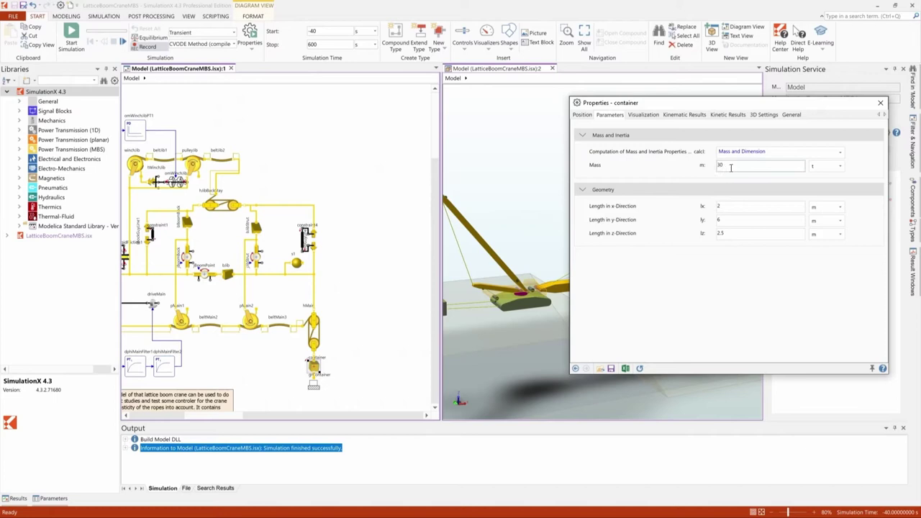
pyautogui.doubleClick(741, 165)
pyautogui.write('50')
pyautogui.press('Return')
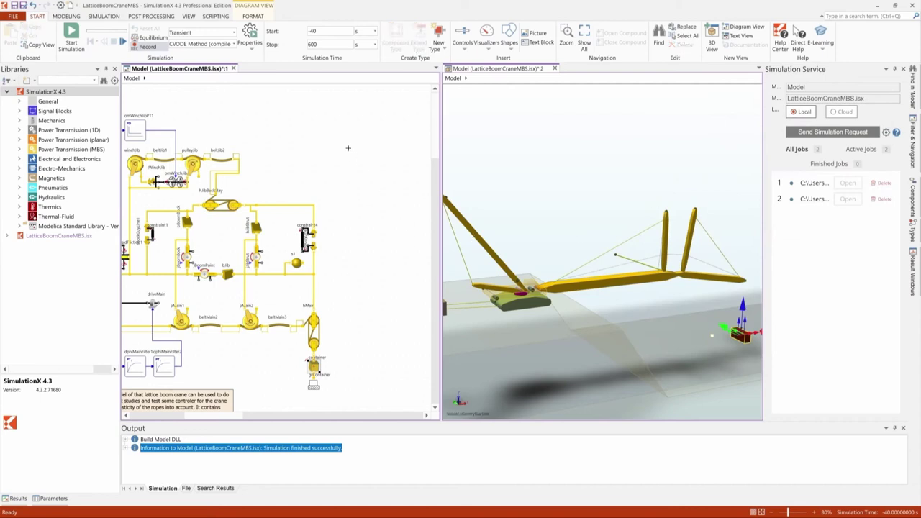
pyautogui.click(348, 147)
pyautogui.moveTo(239, 415); pyautogui.dragTo(193, 416)
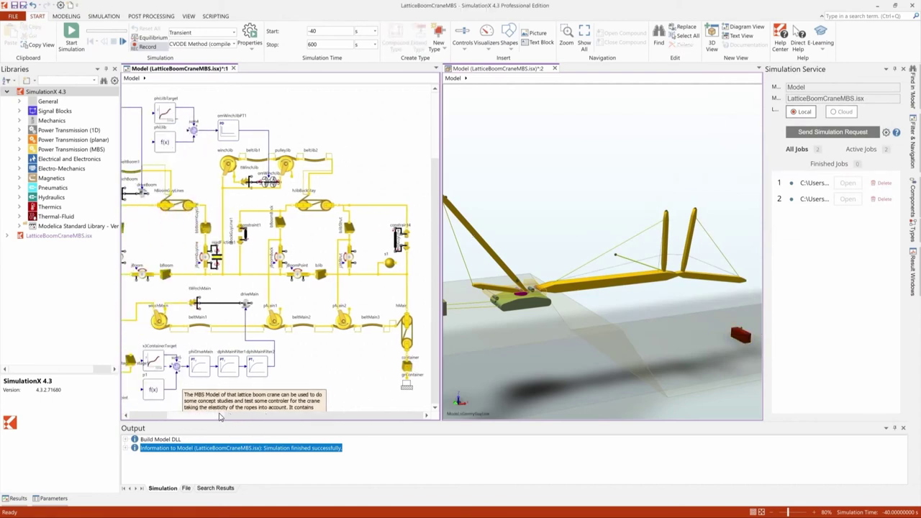
pyautogui.click(838, 132)
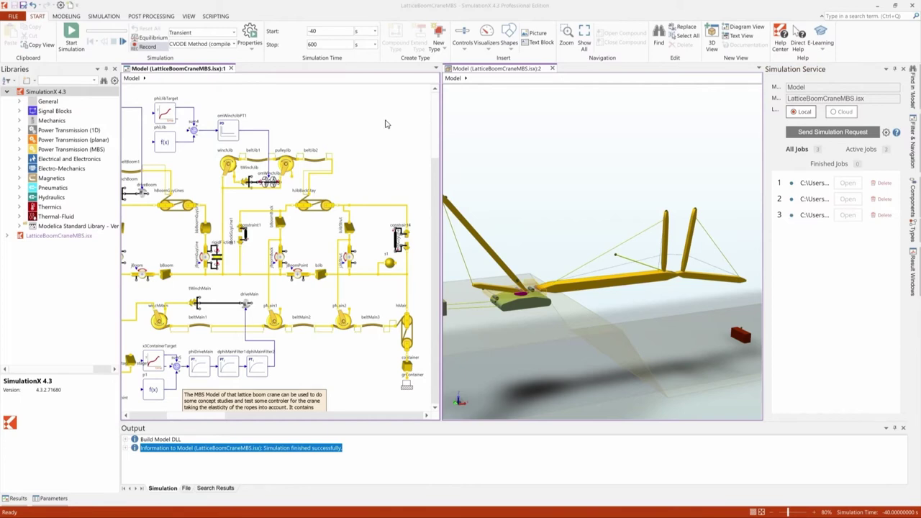
# Check the Active, Finished and All Jobs tabs, then expand finished job 1's details.
pyautogui.click(865, 153)
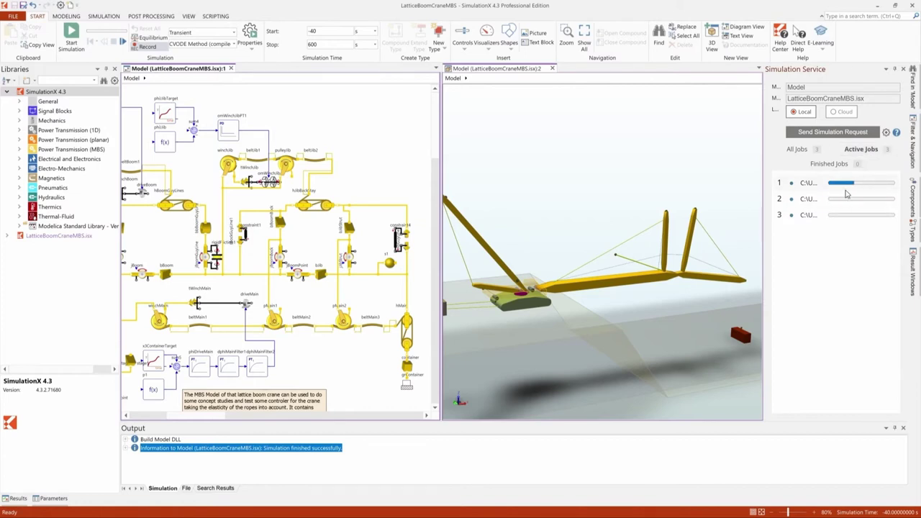
pyautogui.click(830, 165)
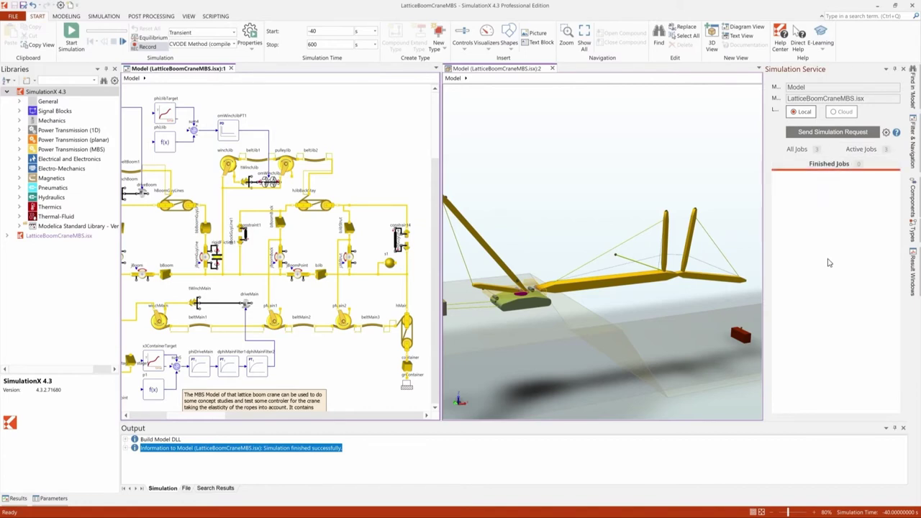
pyautogui.click(795, 148)
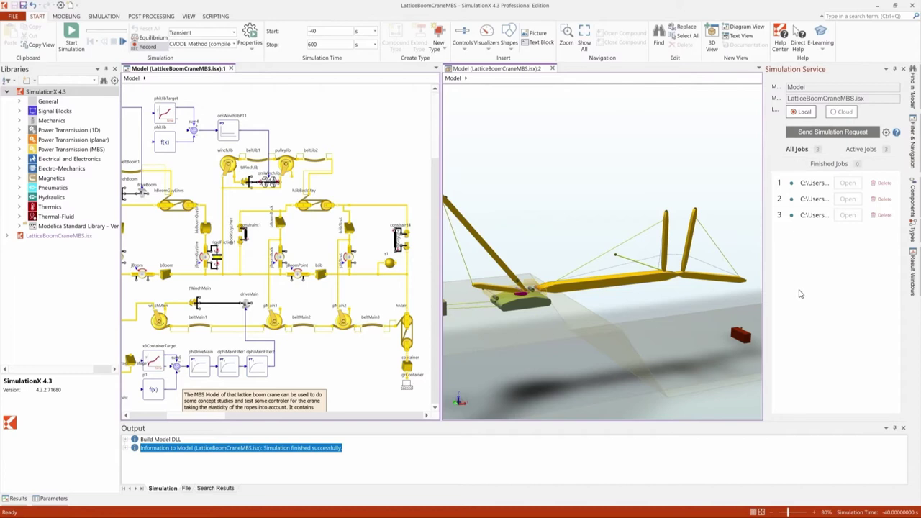
pyautogui.click(863, 149)
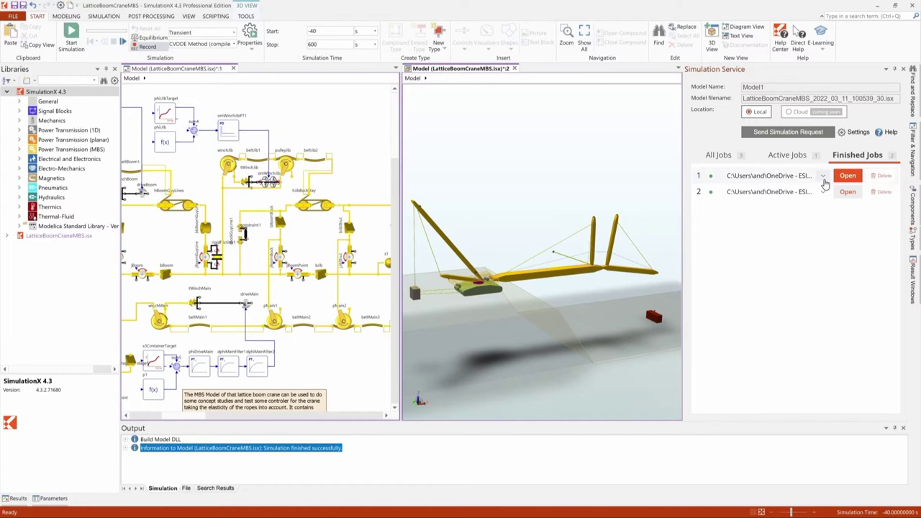
pyautogui.click(822, 177)
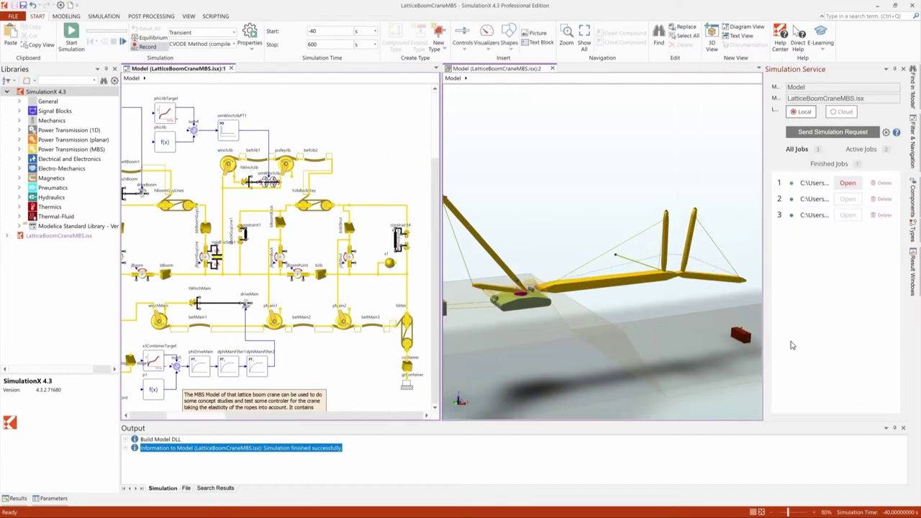
# Open job 1's result model and show the phiJBoomTarget.y plot window from a pinned, widened Result Windows panel.
pyautogui.click(847, 183)
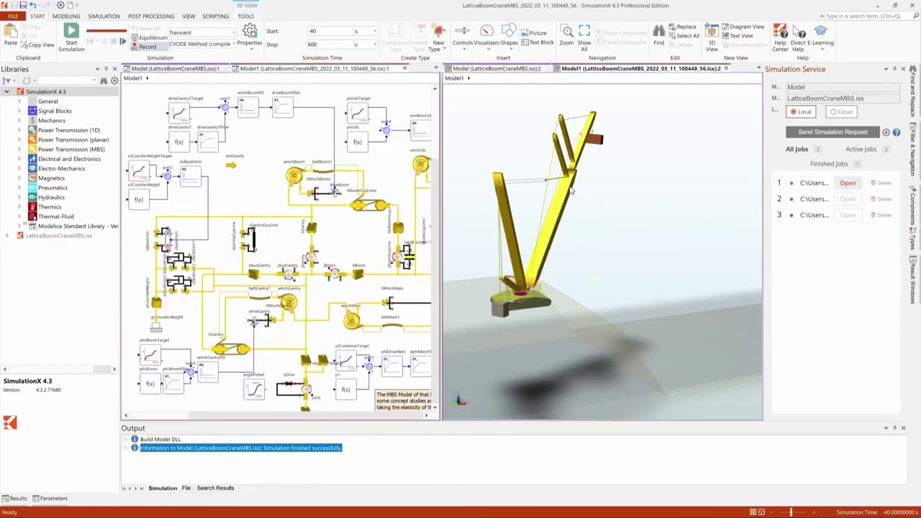
pyautogui.click(912, 280)
pyautogui.click(894, 69)
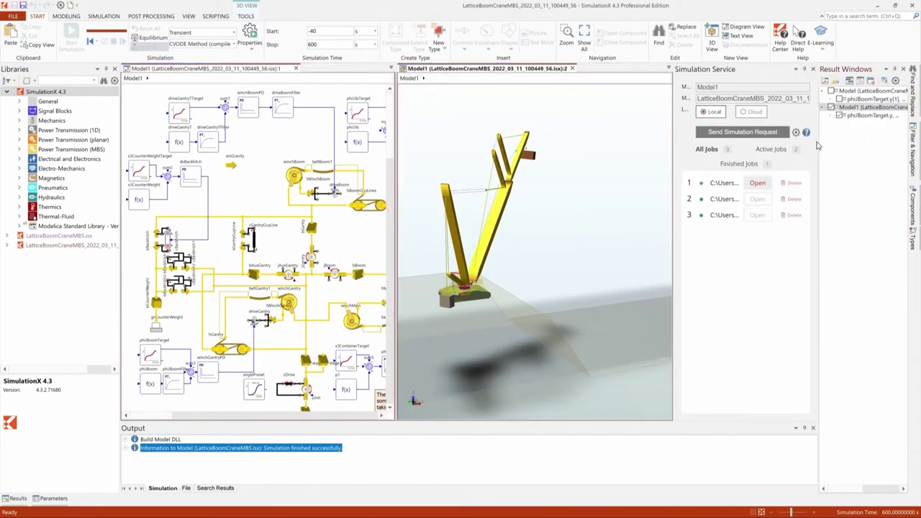
pyautogui.moveTo(817, 141); pyautogui.dragTo(779, 141)
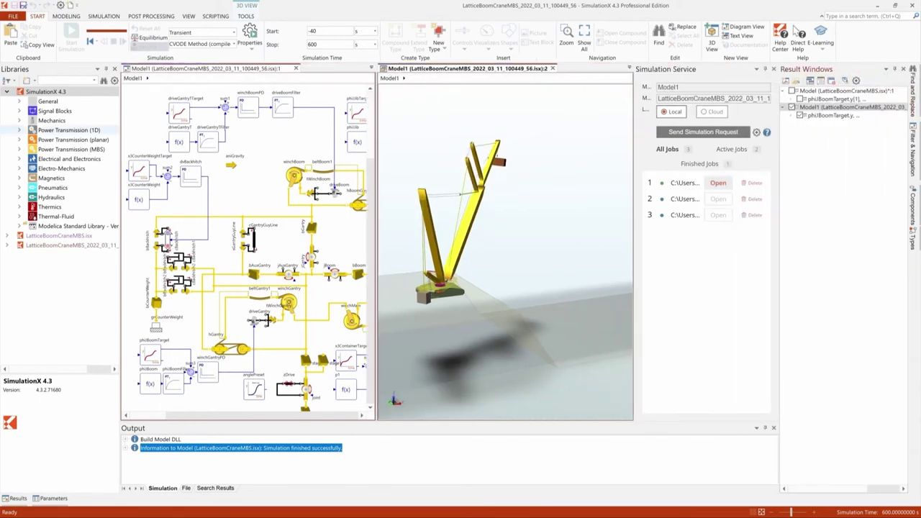
pyautogui.doubleClick(834, 115)
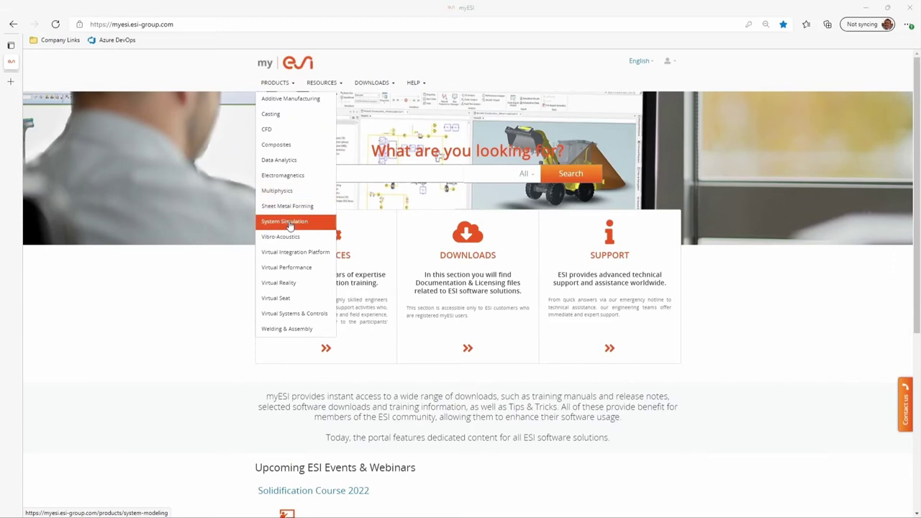
# Go to PRODUCTS > System Simulation > SimulationX 4.3.1 in myESI and scroll to the Software Files.
pyautogui.click(290, 225)
pyautogui.click(284, 317)
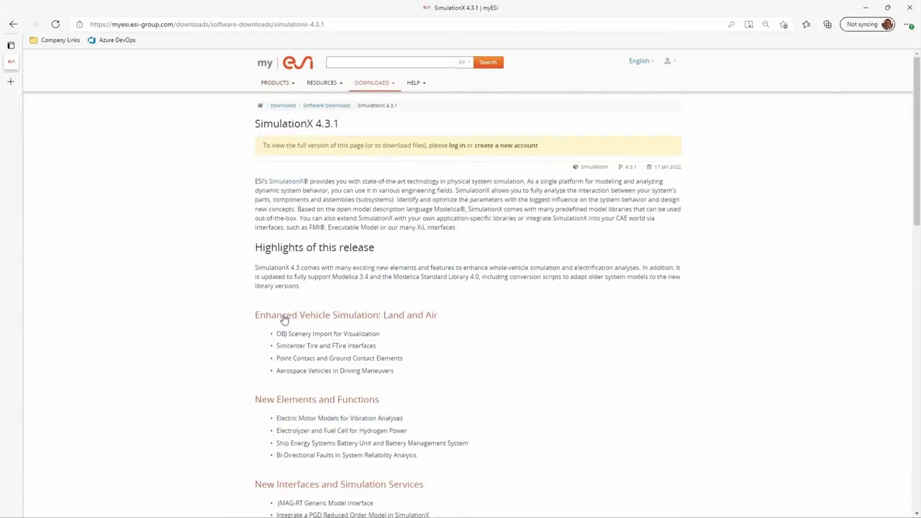
pyautogui.scroll(-2, 183, 307)
pyautogui.scroll(-7, 184, 308)
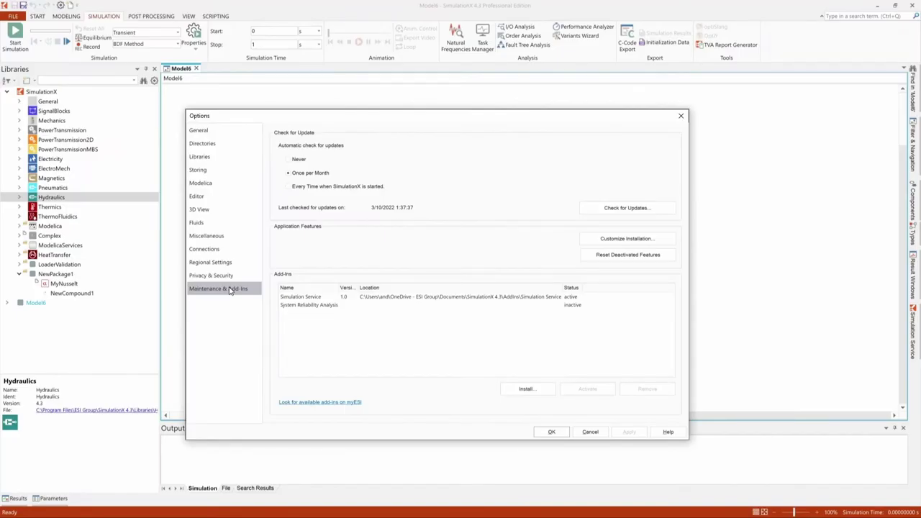
# Install the PGD Import add-in from its .zip package through the Add-In Installer.
pyautogui.click(527, 389)
pyautogui.click(379, 195)
pyautogui.click(609, 403)
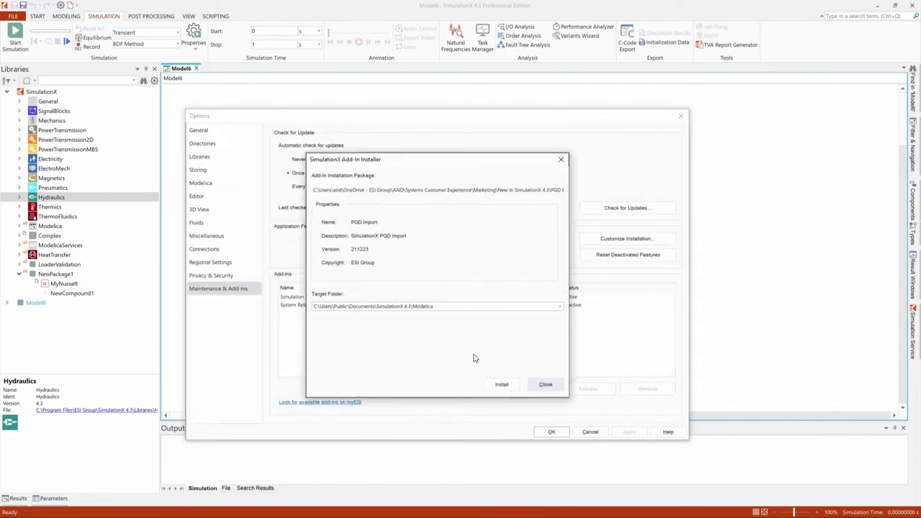
pyautogui.click(501, 385)
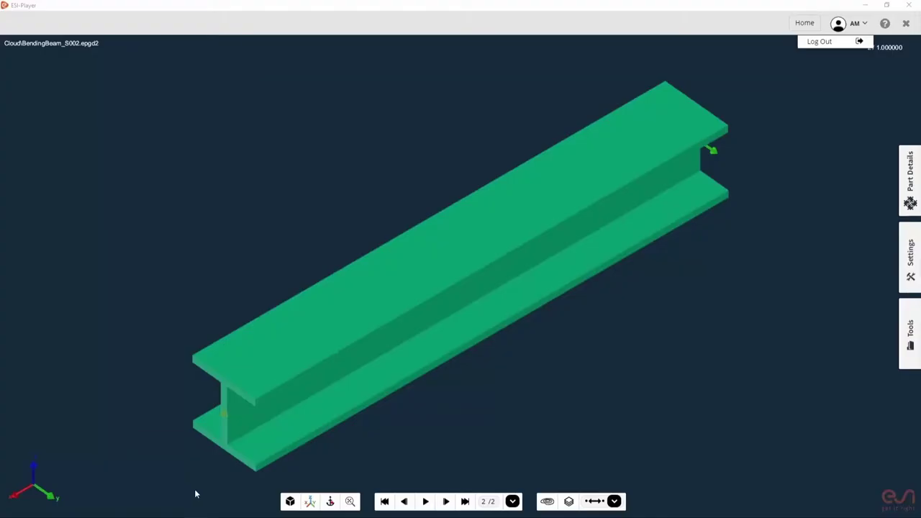
# Contour the beam by NODE > Displacement > Z and drag the fz load slider to -46.
pyautogui.click(548, 502)
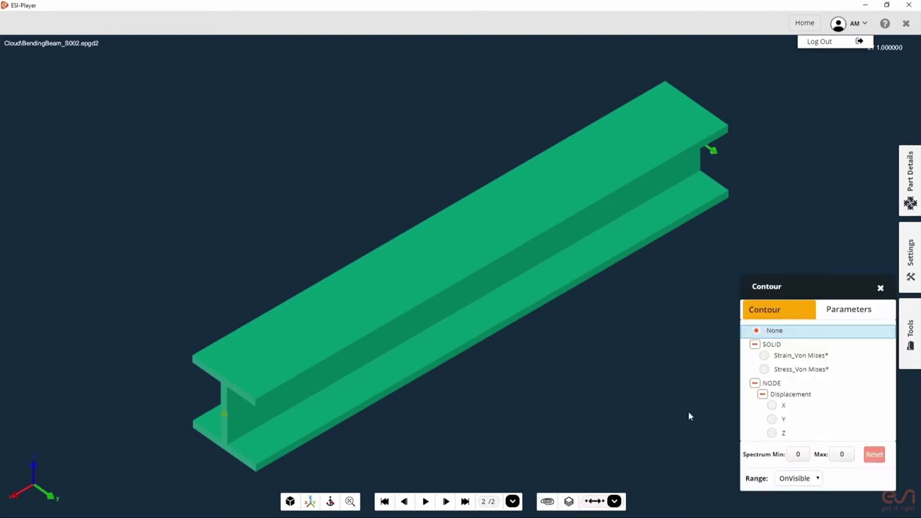
pyautogui.click(774, 435)
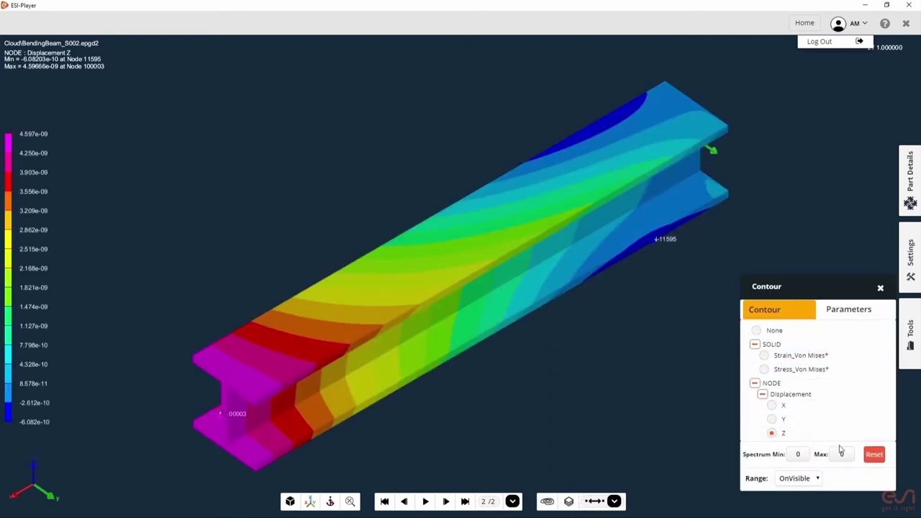
pyautogui.click(839, 314)
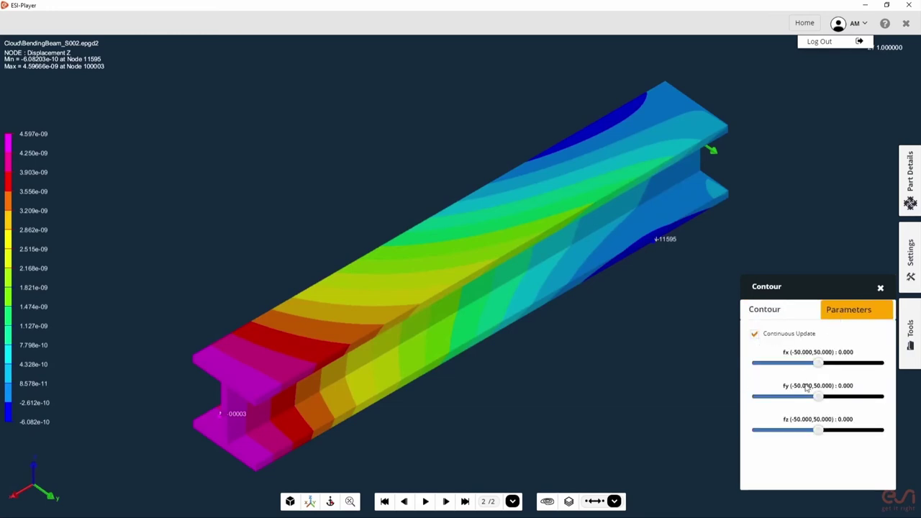
pyautogui.moveTo(820, 431)
pyautogui.mouseDown()
pyautogui.moveTo(907, 431)
pyautogui.moveTo(740, 431)
pyautogui.moveTo(883, 433)
pyautogui.moveTo(765, 441)
pyautogui.moveTo(819, 440)
pyautogui.mouseUp()
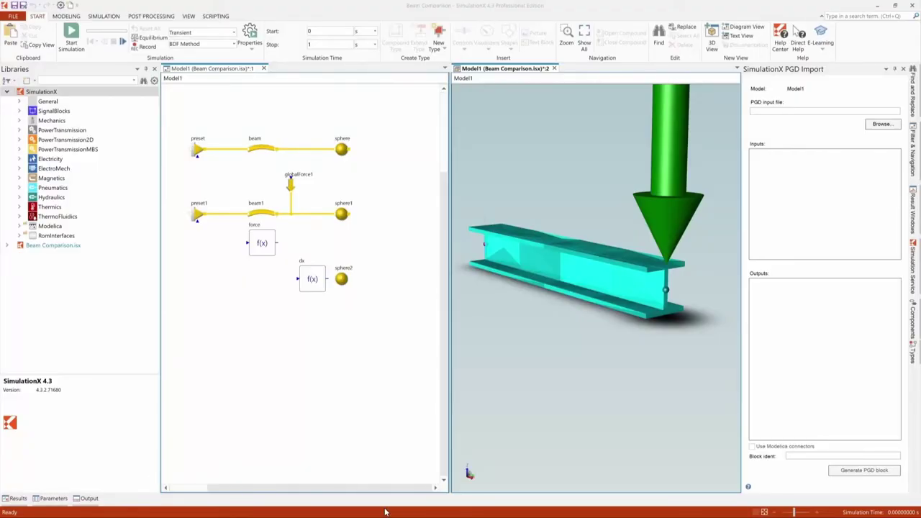
pyautogui.click(327, 379)
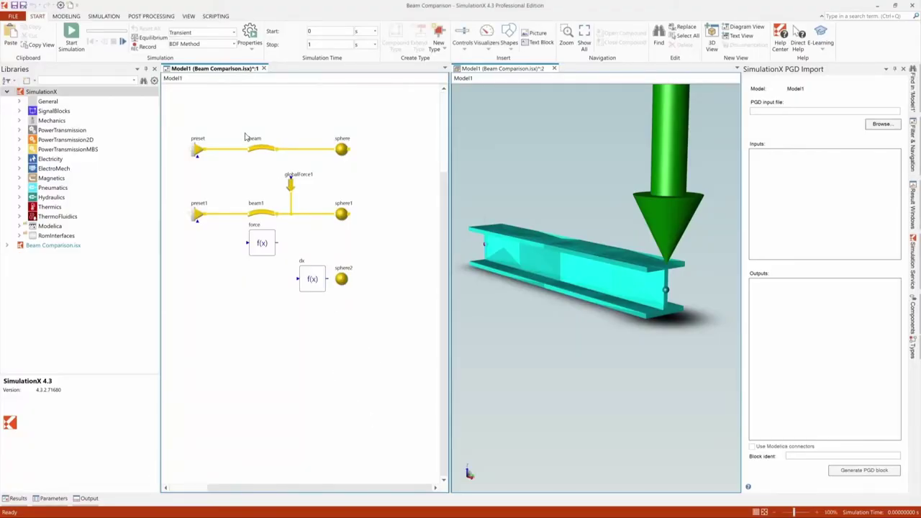
pyautogui.click(198, 151)
pyautogui.click(255, 149)
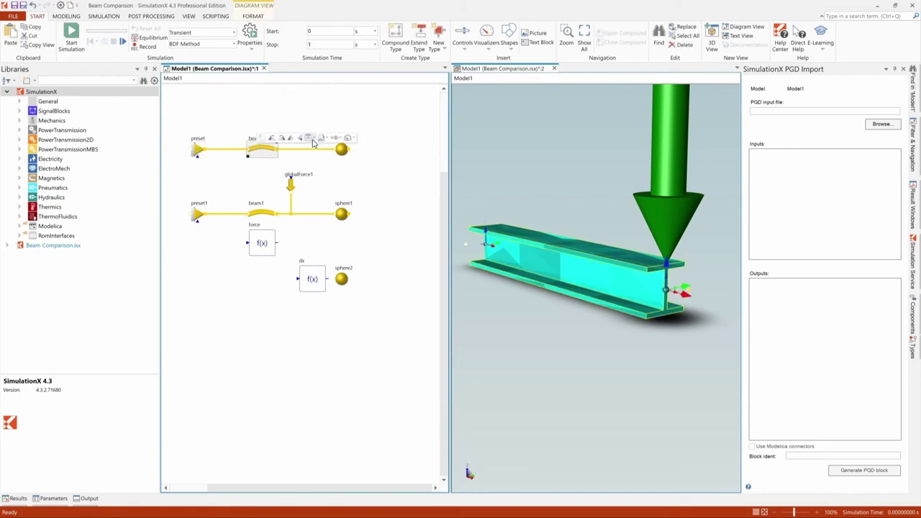
pyautogui.click(342, 149)
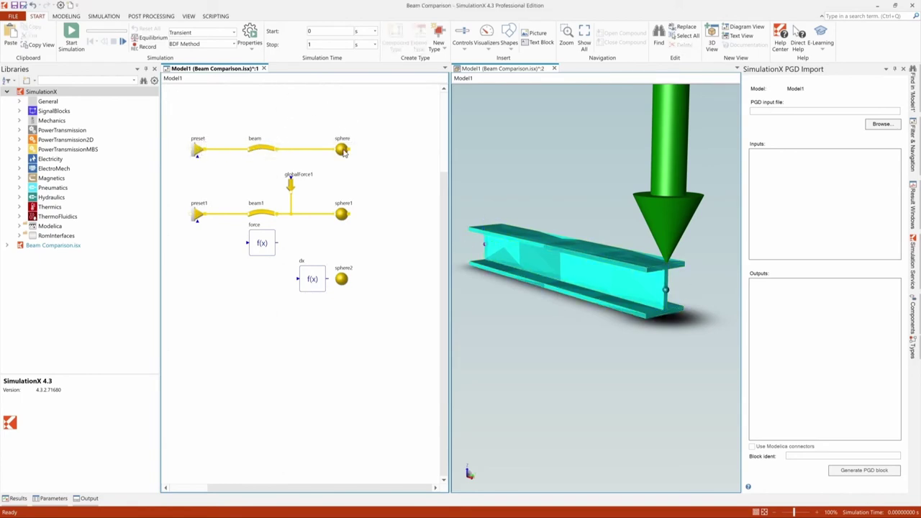
pyautogui.click(367, 165)
pyautogui.click(199, 219)
pyautogui.click(291, 184)
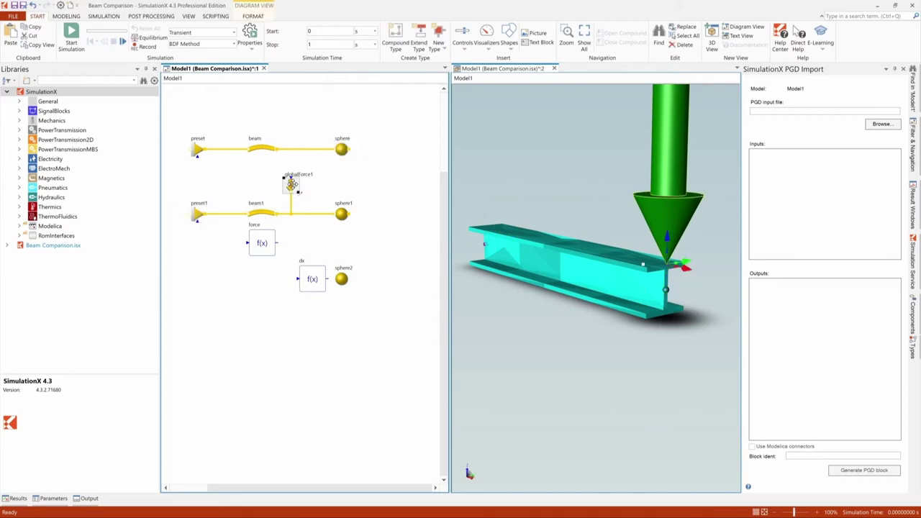
pyautogui.doubleClick(290, 185)
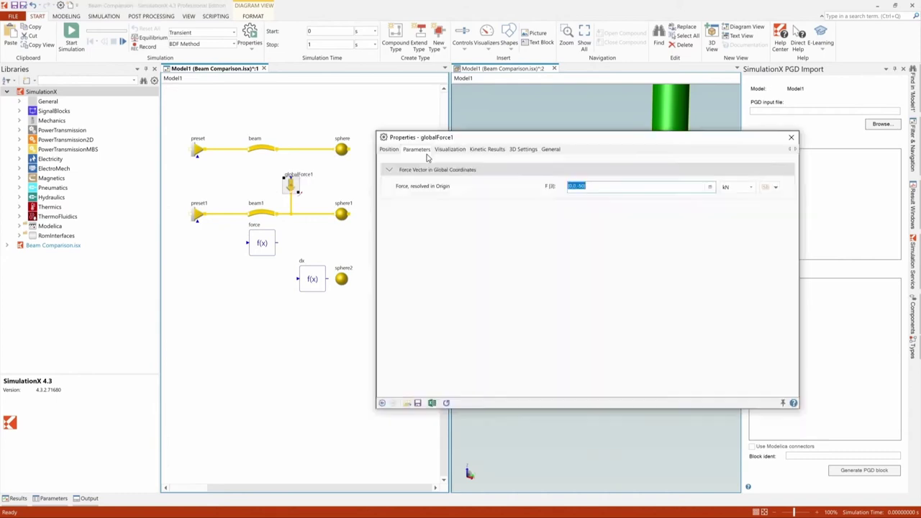
pyautogui.moveTo(594, 188); pyautogui.dragTo(559, 188)
pyautogui.click(596, 186)
pyautogui.click(400, 123)
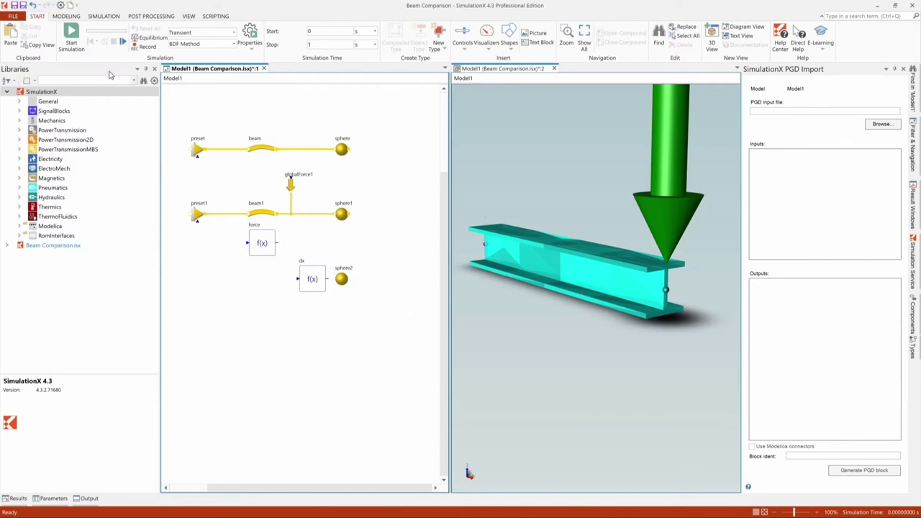
pyautogui.click(74, 34)
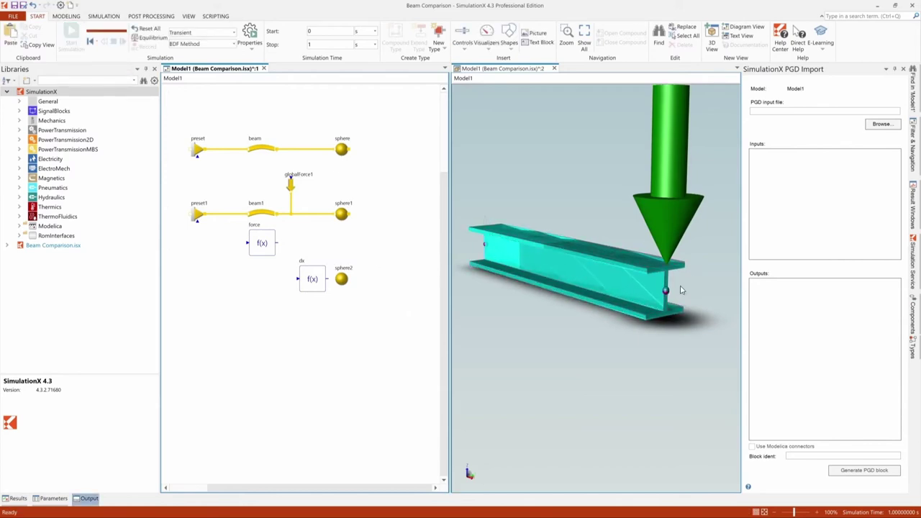
pyautogui.scroll(5, 682, 290)
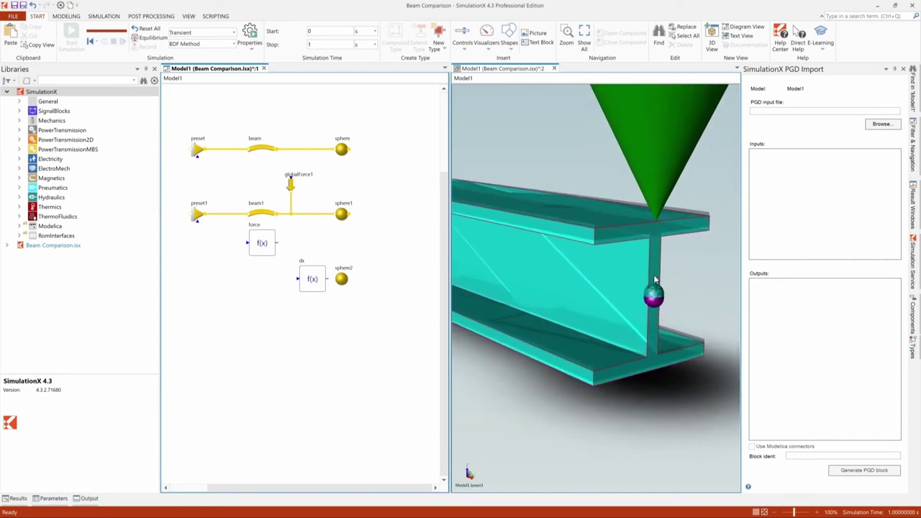
pyautogui.scroll(3, 655, 279)
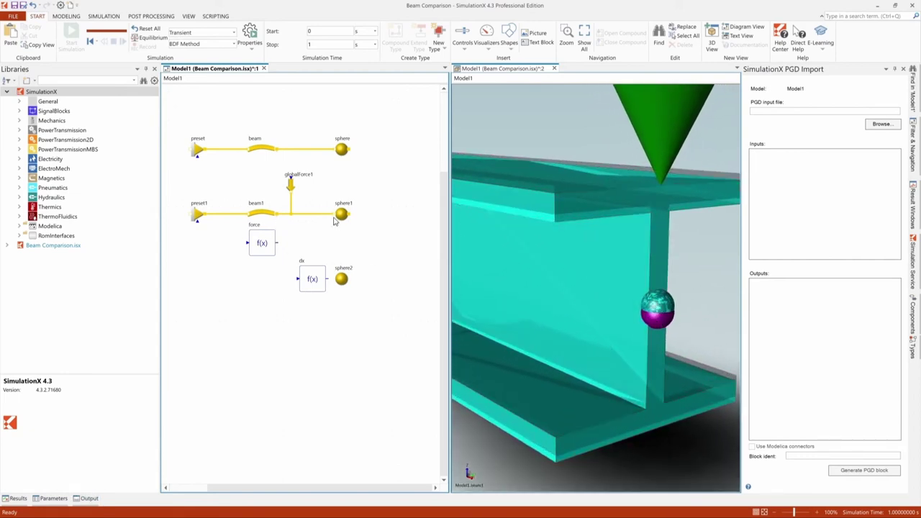
pyautogui.click(342, 215)
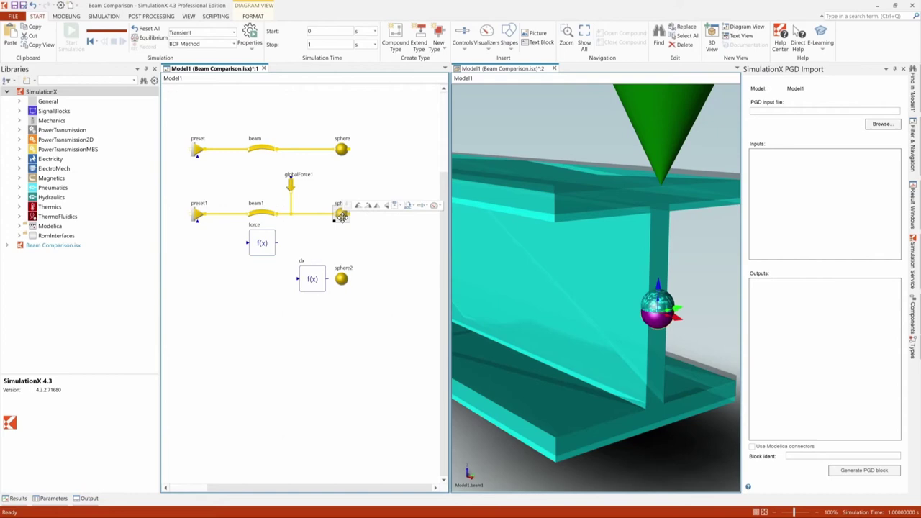
pyautogui.click(376, 177)
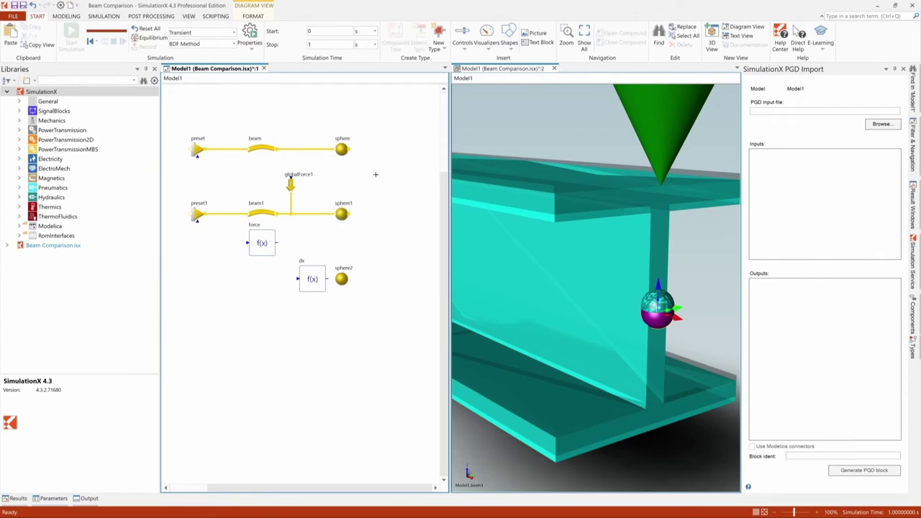
pyautogui.click(91, 44)
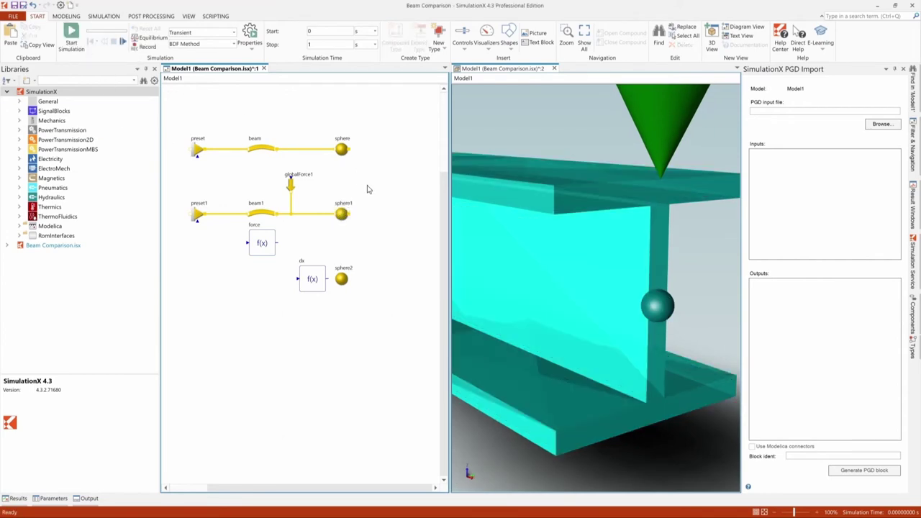
# Load BendingBeam_S002.epgd2 into the PGD Import panel and widen the panel.
pyautogui.click(879, 125)
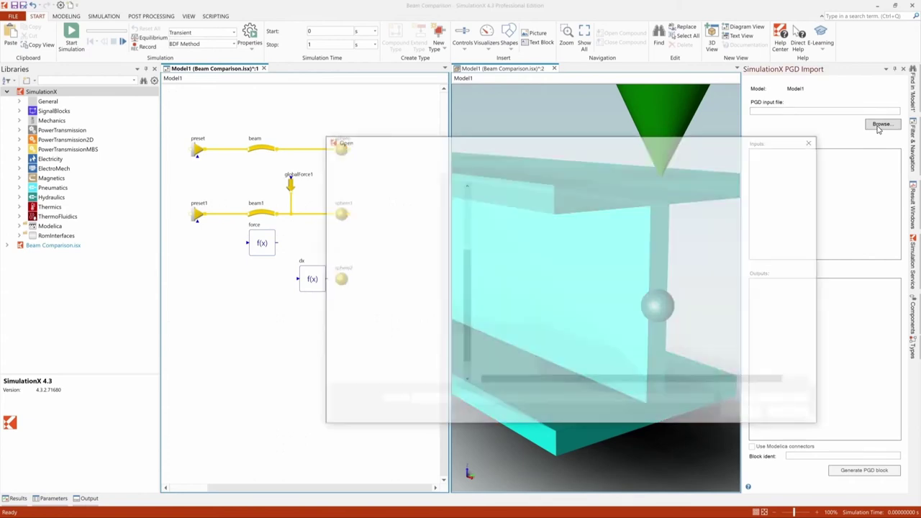
pyautogui.click(539, 199)
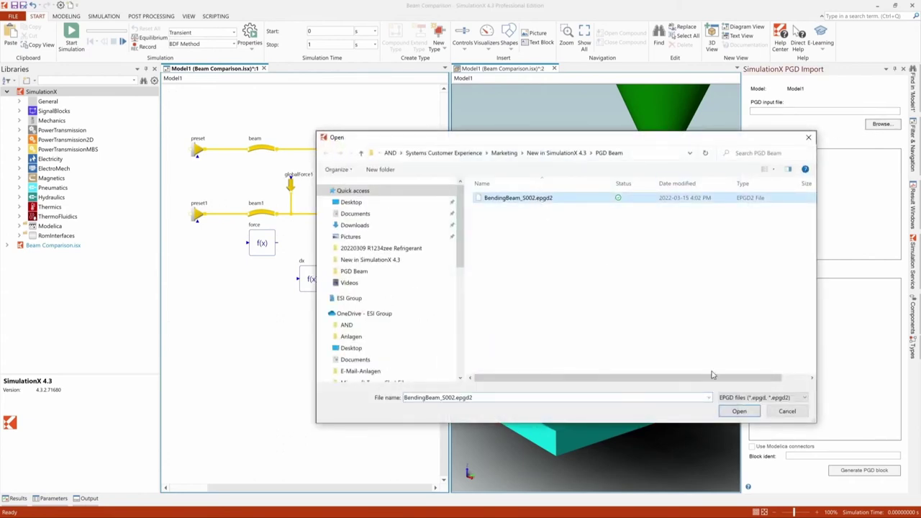
pyautogui.click(737, 411)
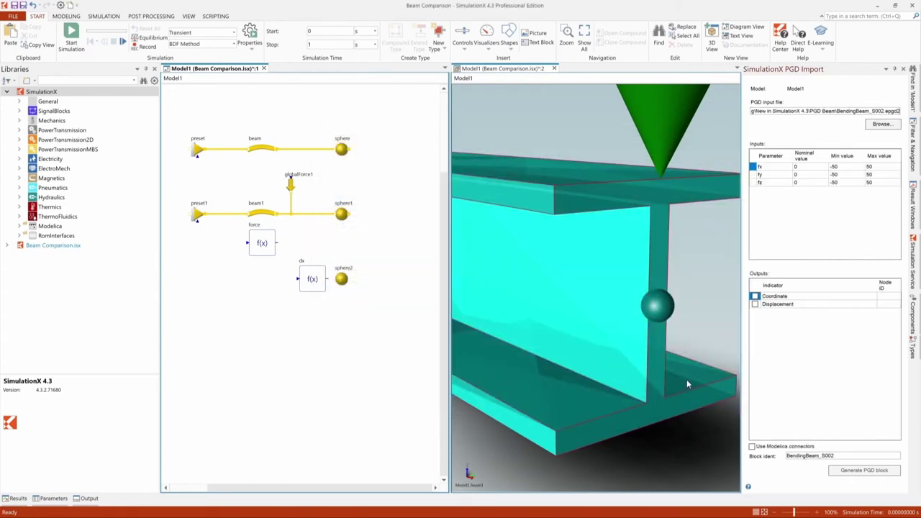
pyautogui.click(739, 213)
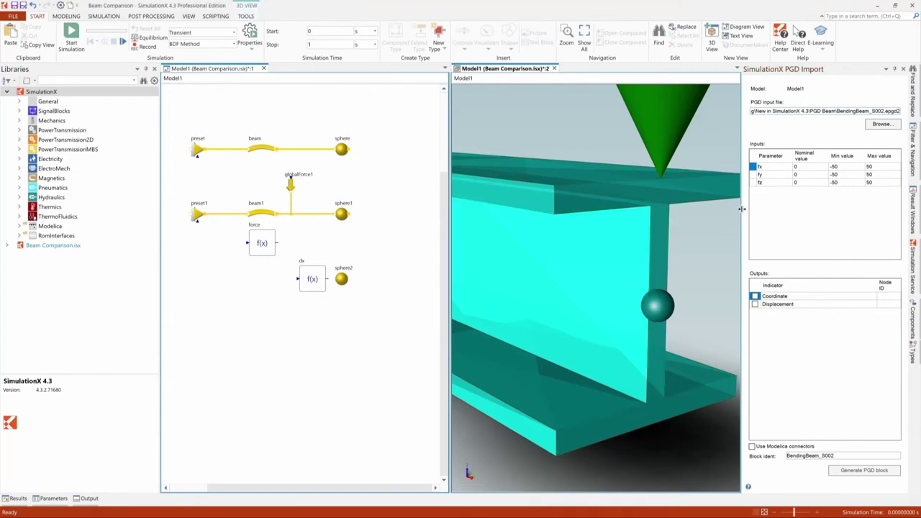
pyautogui.moveTo(741, 208); pyautogui.dragTo(678, 190)
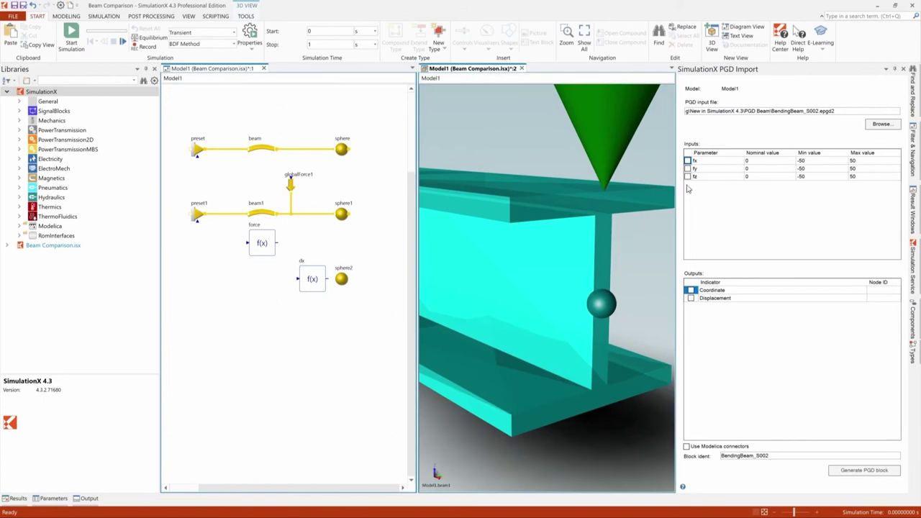
# Tick fz as input and Displacement as output at node 100006, naming the block beam2.
pyautogui.click(687, 176)
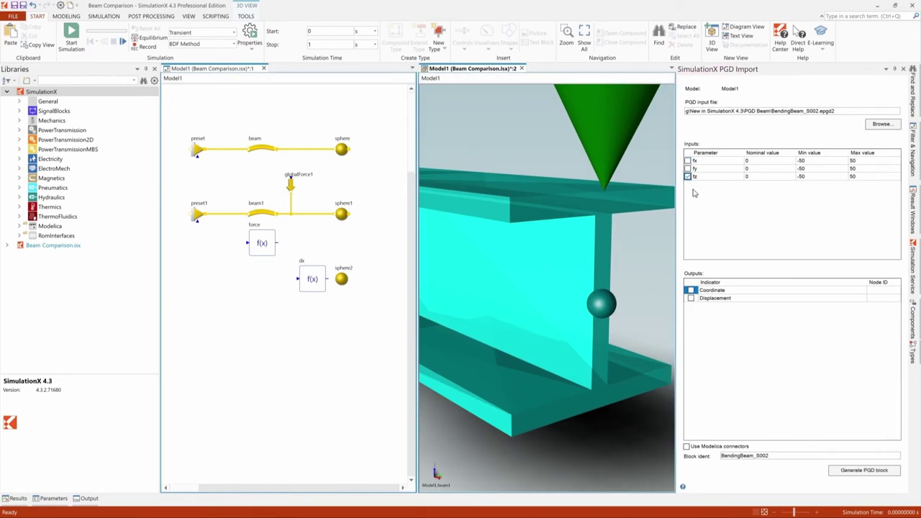
pyautogui.click(690, 298)
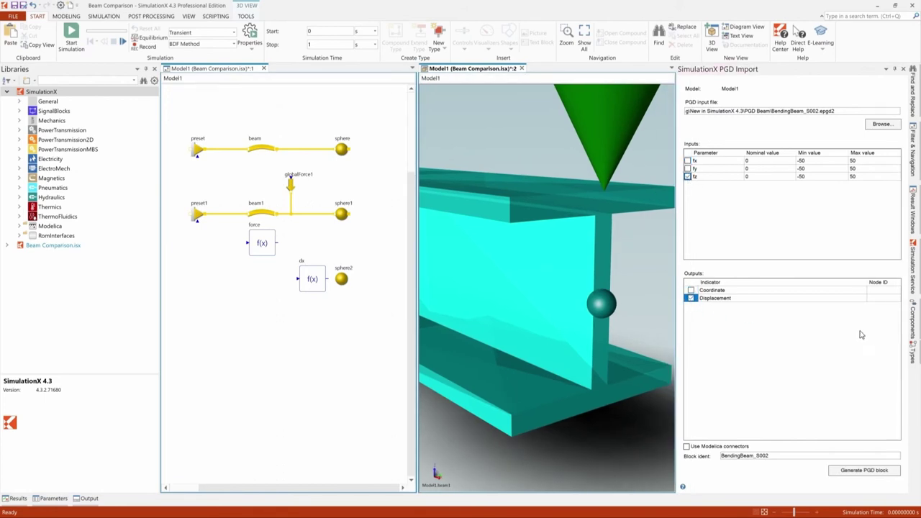
pyautogui.click(883, 299)
pyautogui.write('100006')
pyautogui.click(773, 457)
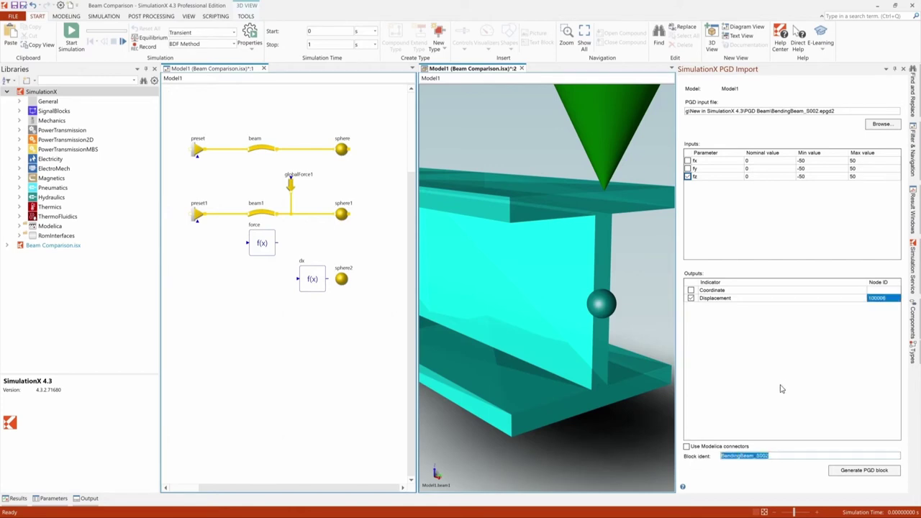
pyautogui.write('beam2')
# Generate the PGD beam block, place it beside dx, and open its beam2 type for editing.
pyautogui.click(845, 474)
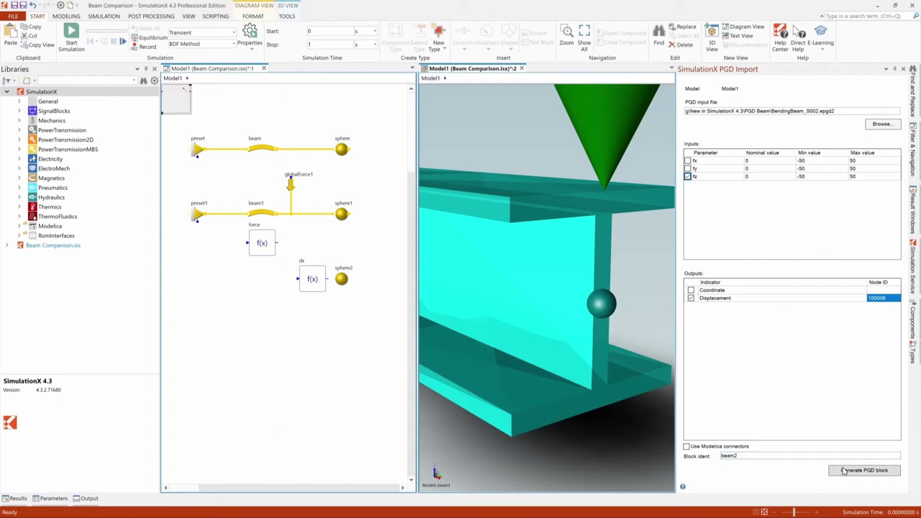
pyautogui.moveTo(182, 109); pyautogui.dragTo(245, 296)
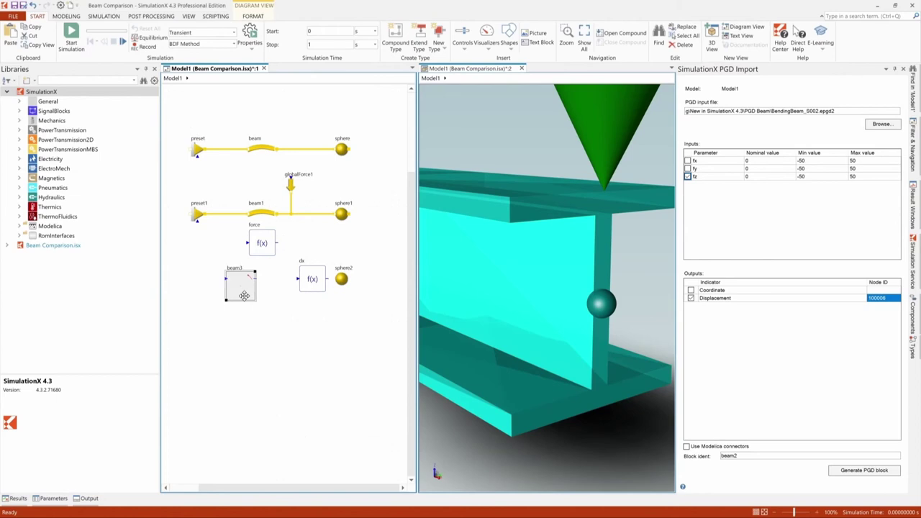
pyautogui.rightClick(245, 295)
pyautogui.click(319, 153)
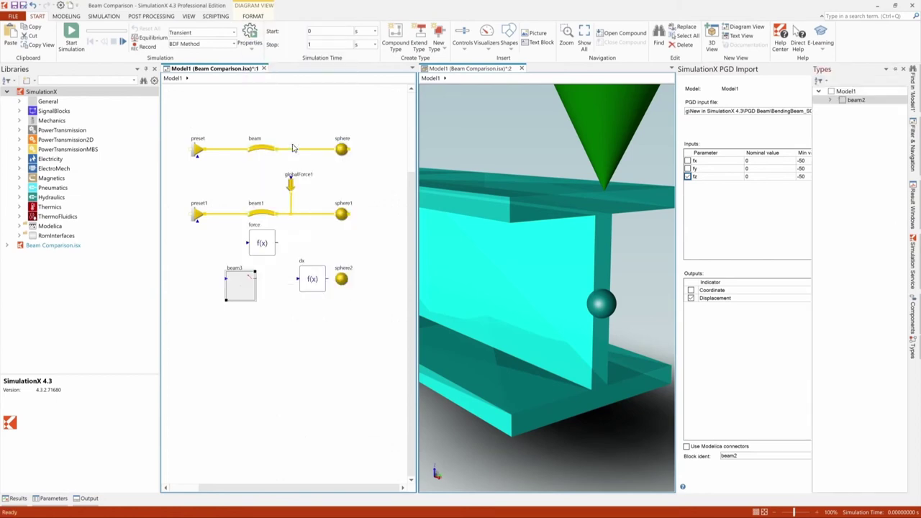
pyautogui.rightClick(887, 105)
pyautogui.moveTo(874, 136)
pyautogui.click(810, 136)
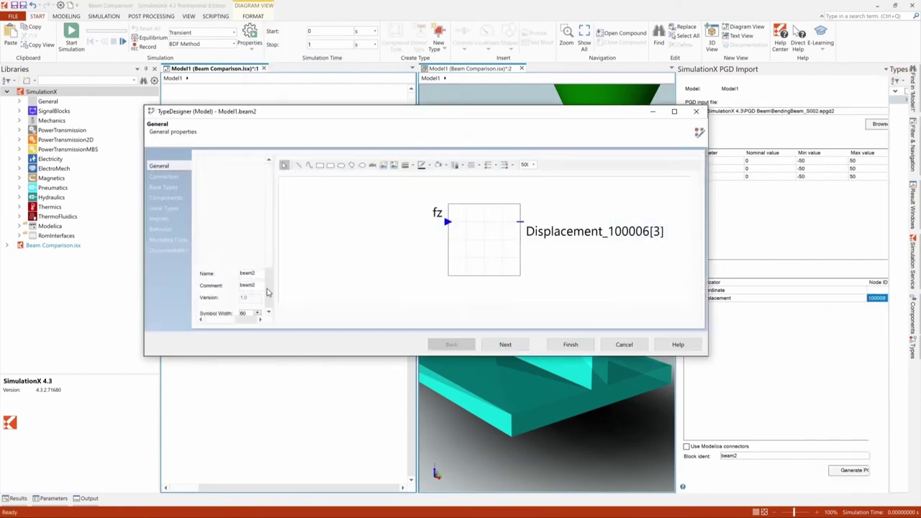
# Resize the beam2 symbol to width 150 and height 30, fitting its outline to the new bounds.
pyautogui.click(673, 111)
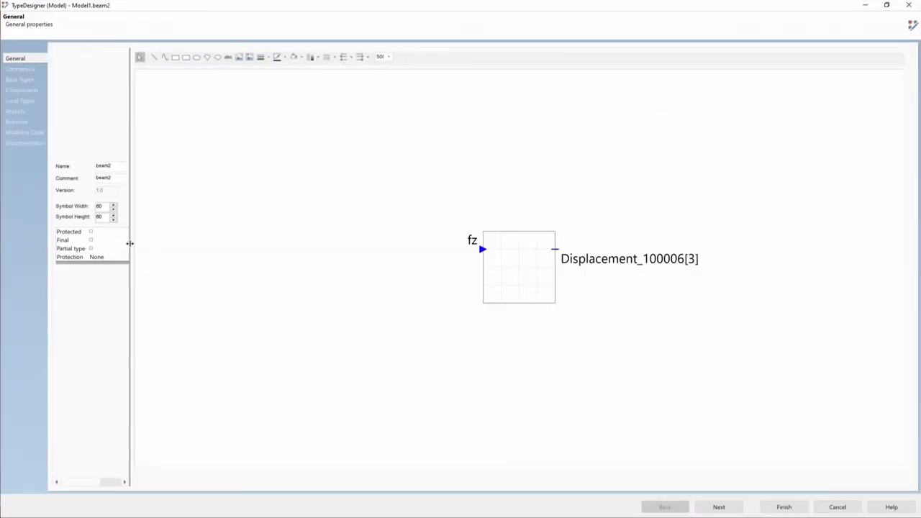
pyautogui.moveTo(130, 243); pyautogui.dragTo(244, 243)
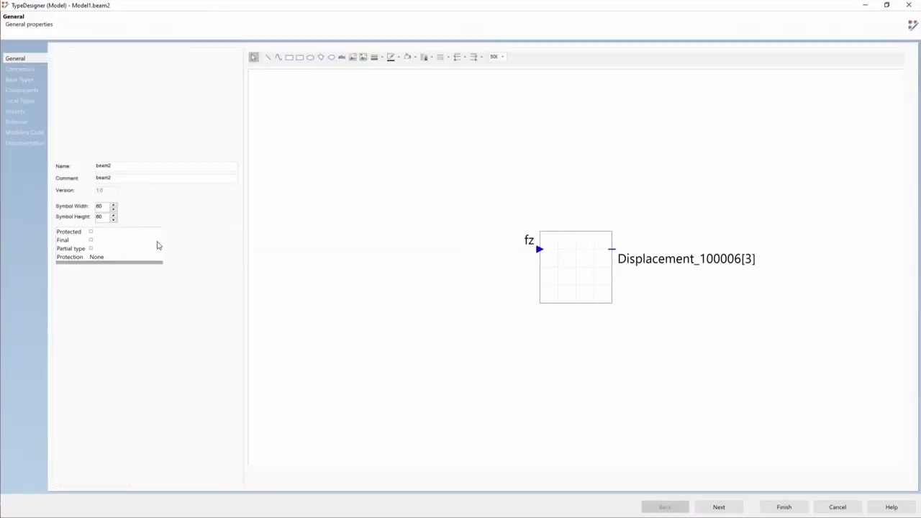
pyautogui.click(113, 206)
pyautogui.click(113, 219)
pyautogui.moveTo(610, 232); pyautogui.dragTo(664, 249)
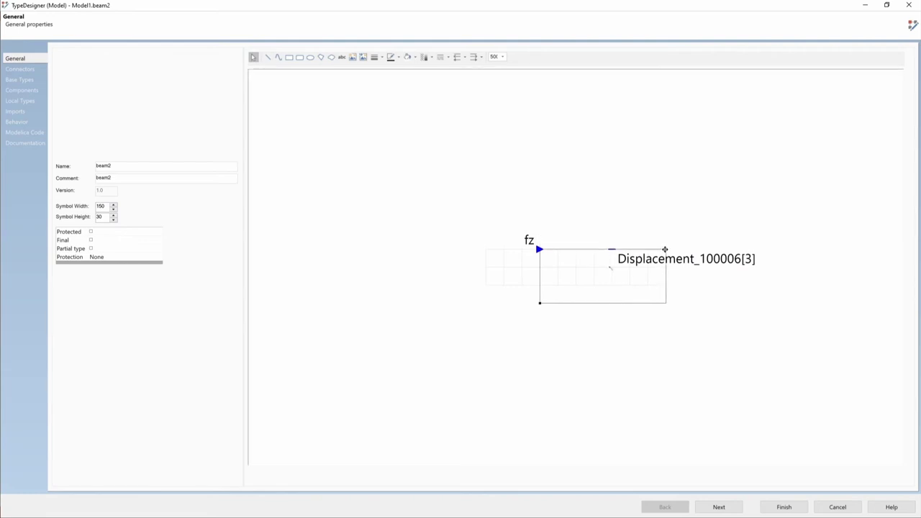
pyautogui.moveTo(541, 304); pyautogui.dragTo(485, 284)
# Move the fz input connector to the symbol's top-right and apply the symbol changes.
pyautogui.click(22, 69)
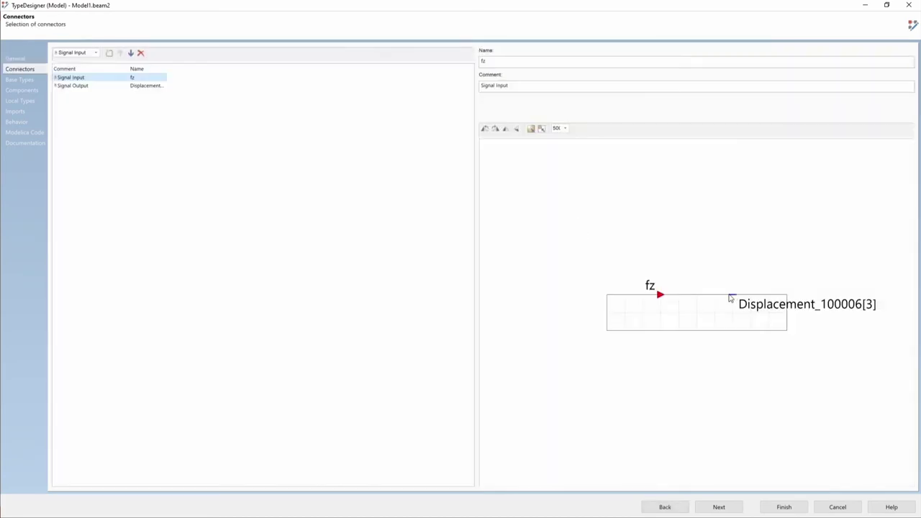
pyautogui.click(786, 312)
pyautogui.moveTo(660, 295); pyautogui.dragTo(768, 294)
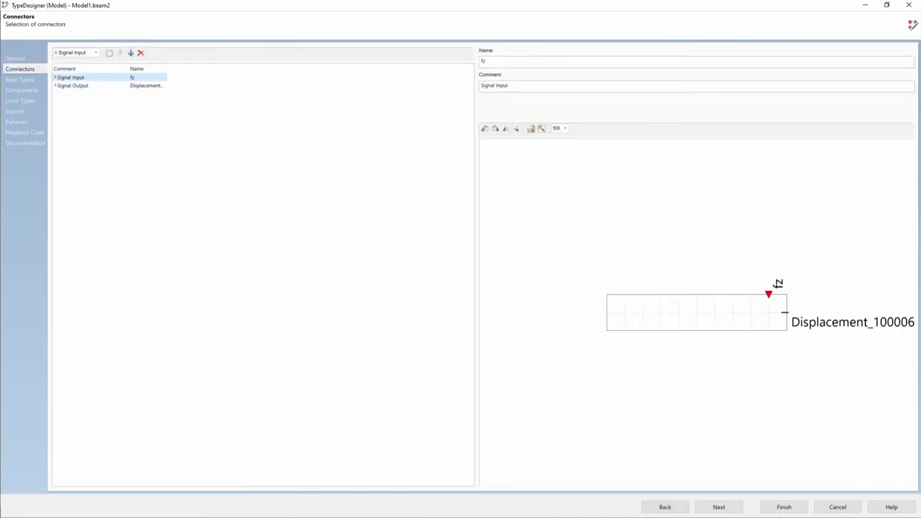
pyautogui.click(784, 507)
# Reset beam3's transformation to its new flat symbol and move it next to the dx function.
pyautogui.rightClick(241, 291)
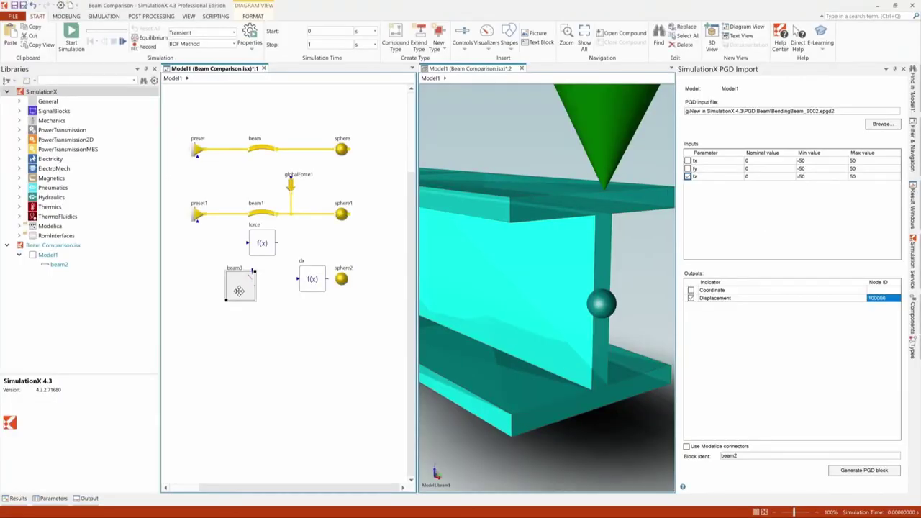
pyautogui.click(279, 90)
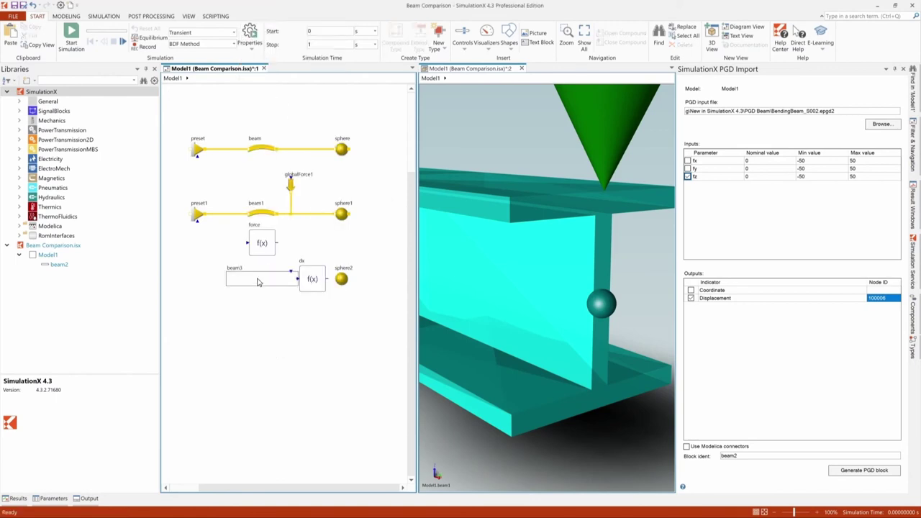
pyautogui.moveTo(242, 281); pyautogui.dragTo(248, 280)
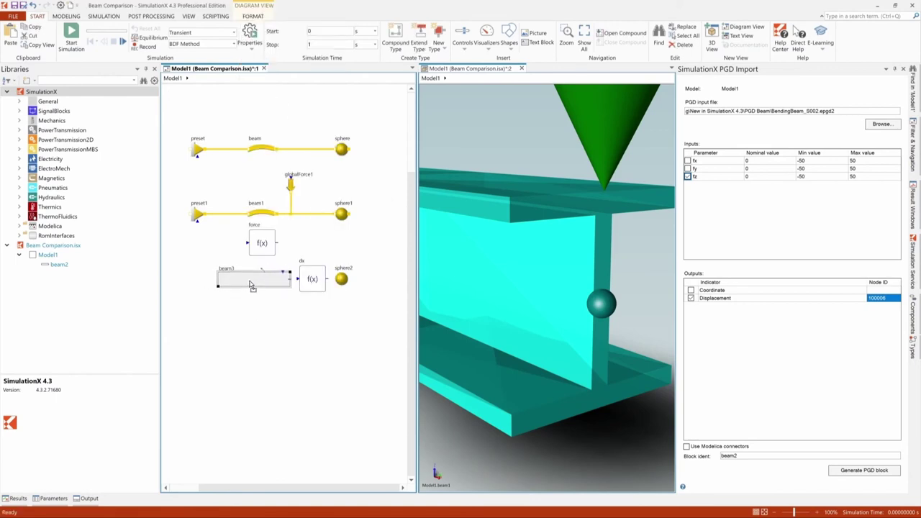
pyautogui.click(297, 286)
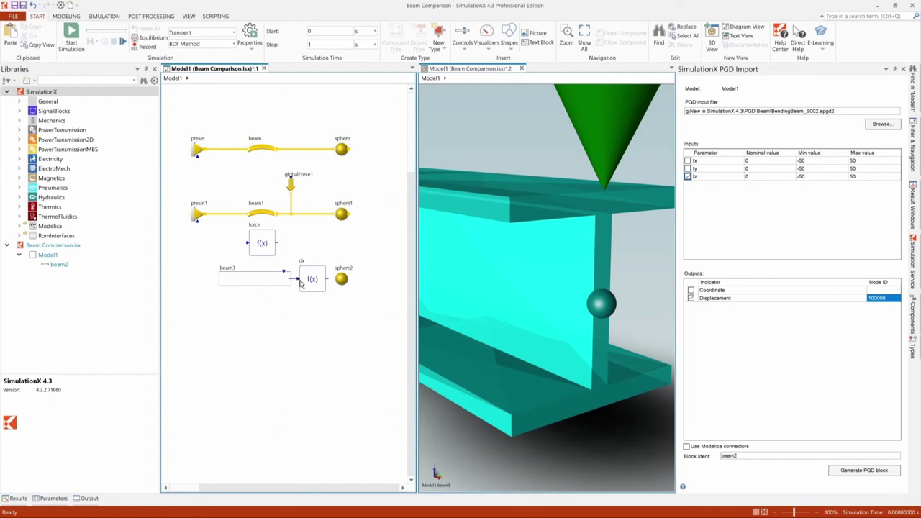
# Connect the force function's output to beam3's input.
pyautogui.moveTo(277, 243); pyautogui.dragTo(283, 272)
pyautogui.click(340, 279)
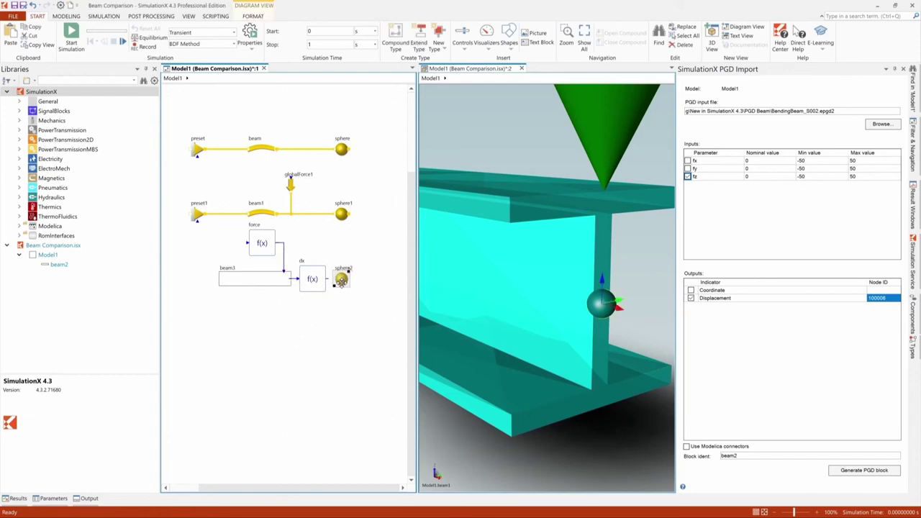
pyautogui.click(369, 346)
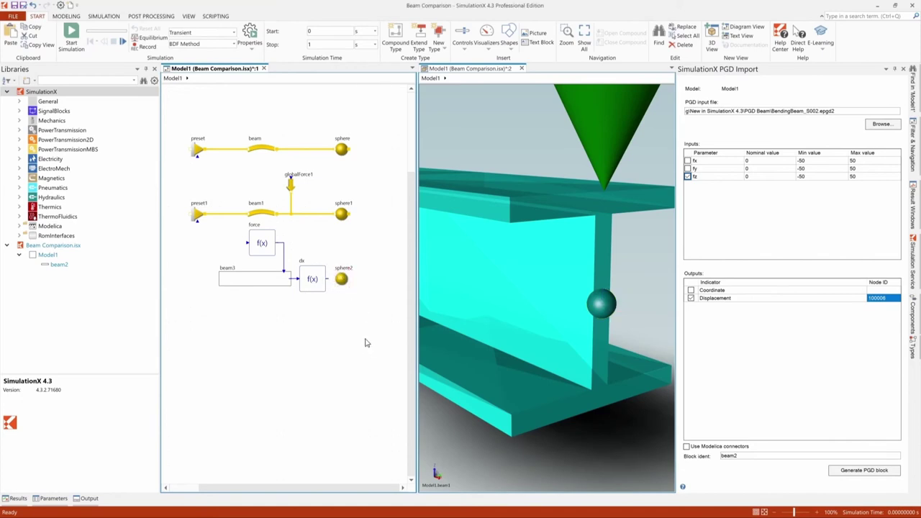
# Run the simulation, locate sphere1 and sphere2 in 3-D, and open the sphere1.x[3] position plot.
pyautogui.click(72, 36)
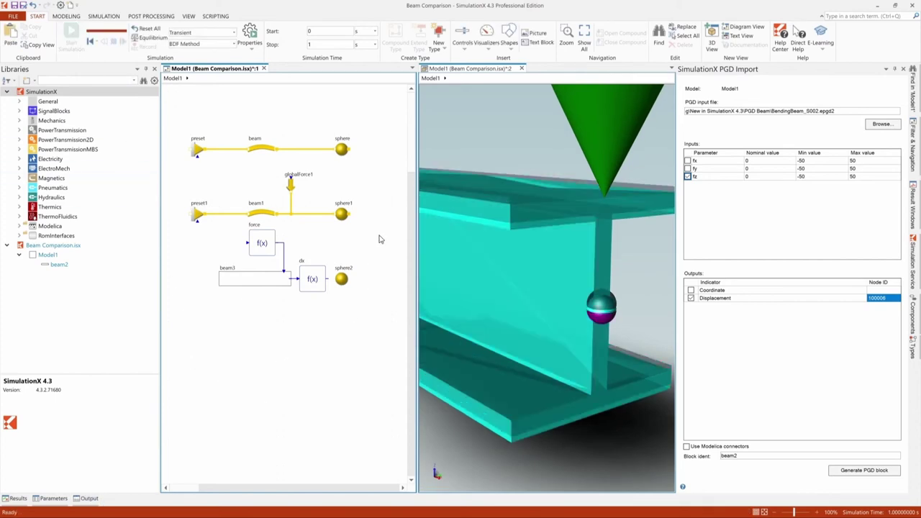
pyautogui.click(344, 151)
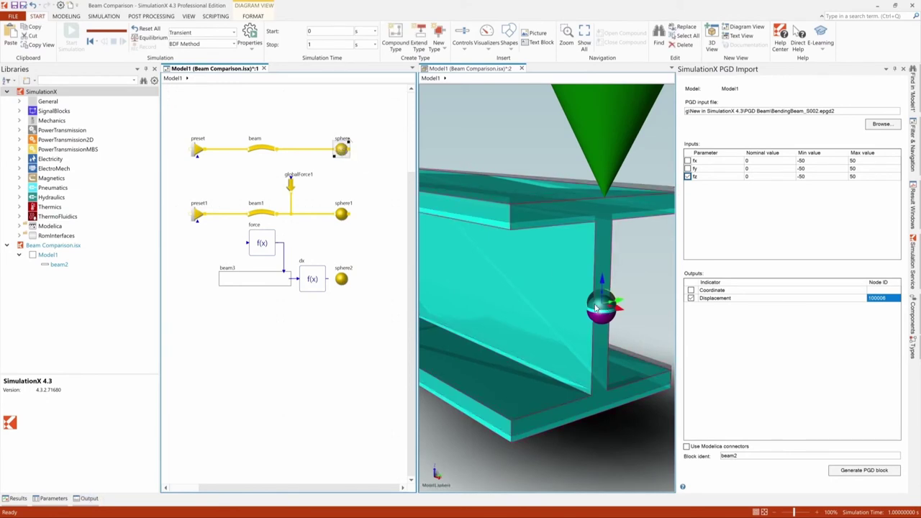
pyautogui.click(357, 203)
pyautogui.click(342, 221)
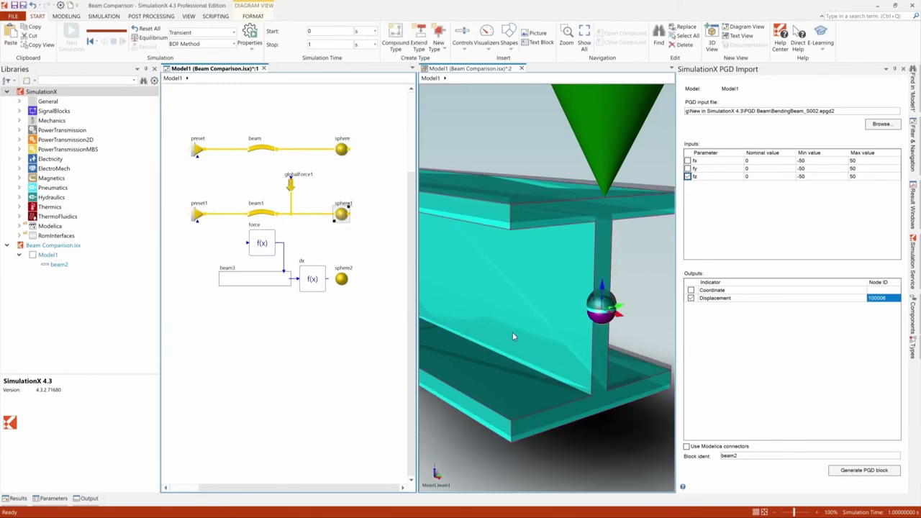
pyautogui.click(341, 278)
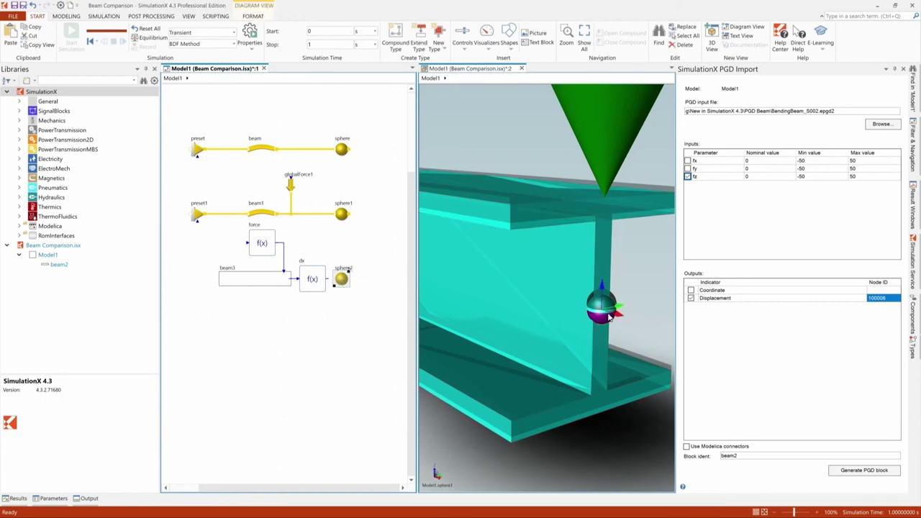
pyautogui.click(346, 313)
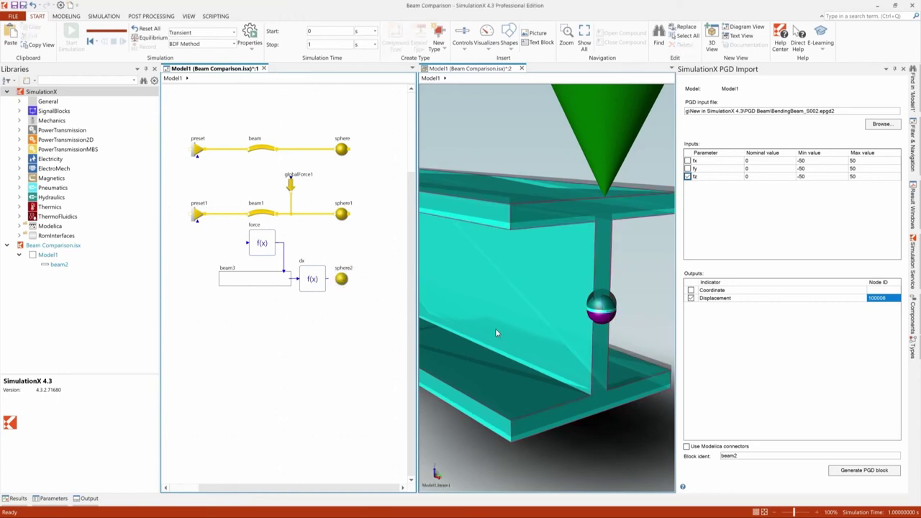
pyautogui.click(912, 204)
pyautogui.doubleClick(792, 101)
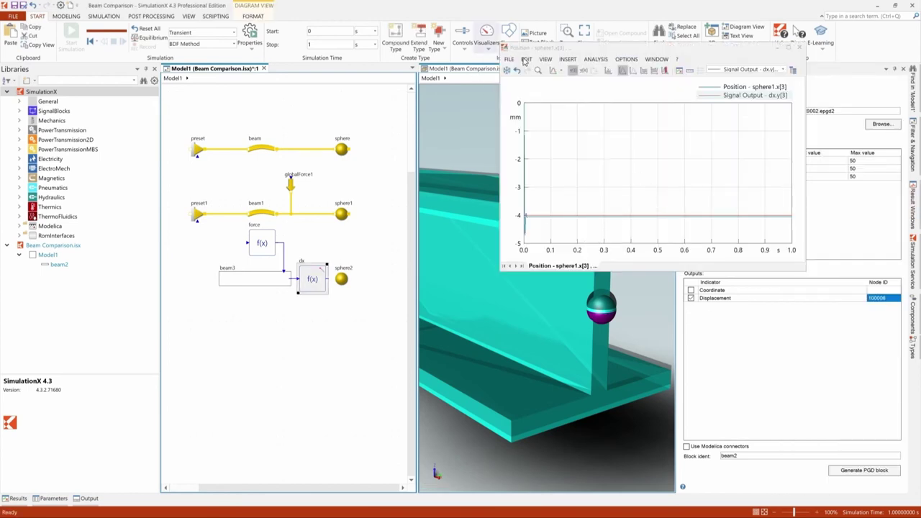
# Zoom into the curves' initial oscillation, then close the position plot.
pyautogui.click(538, 70)
pyautogui.moveTo(549, 242); pyautogui.dragTo(523, 200)
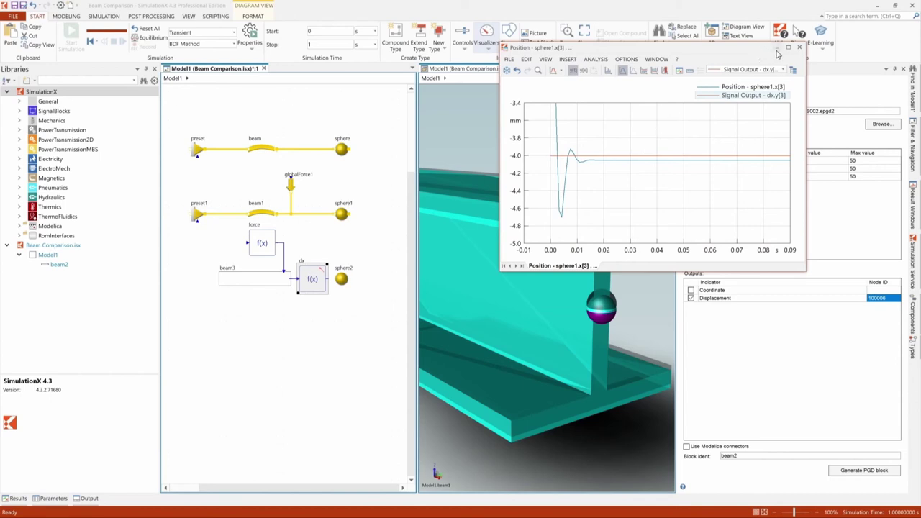
pyautogui.click(777, 48)
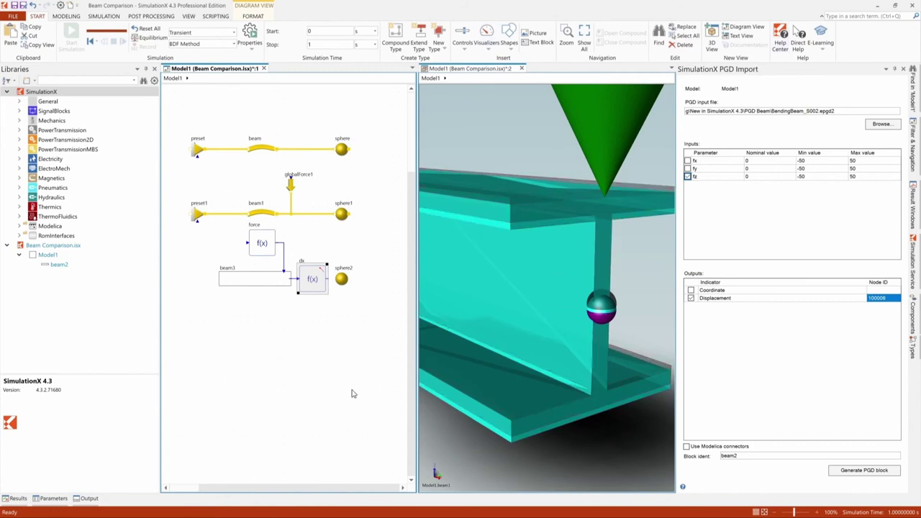
# Open MobileCraneHydroMechanicTelescopicSystem.isx and simulate it through 60 s.
pyautogui.click(310, 390)
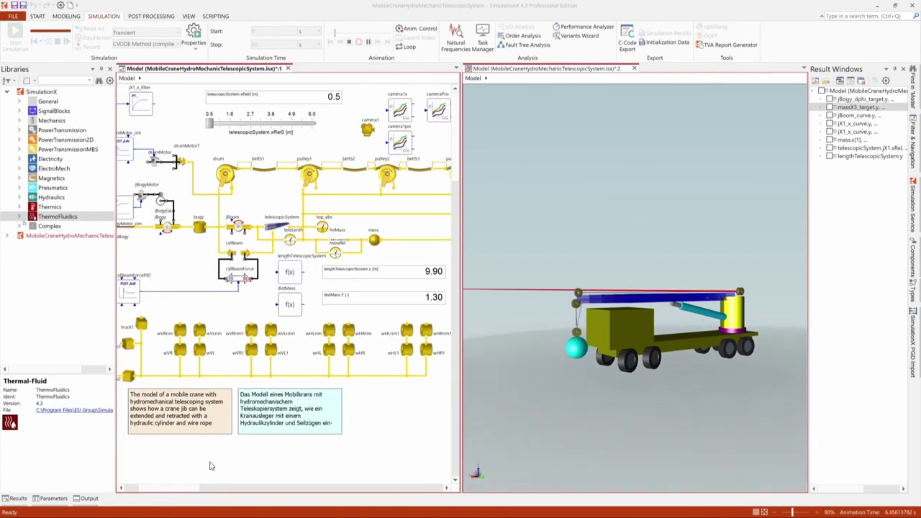
pyautogui.moveTo(191, 489)
pyautogui.mouseDown()
pyautogui.moveTo(167, 489)
pyautogui.moveTo(234, 487)
pyautogui.moveTo(190, 487)
pyautogui.mouseUp()
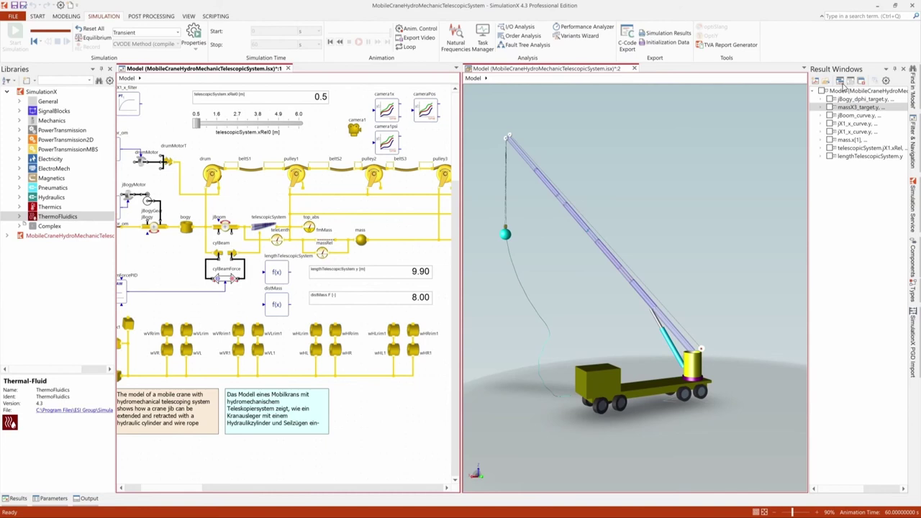
# Show all crane result plots, rearrange massX3_target and jBogy_dphi_target, then hide them again.
pyautogui.click(843, 85)
pyautogui.moveTo(435, 56); pyautogui.dragTo(308, 90)
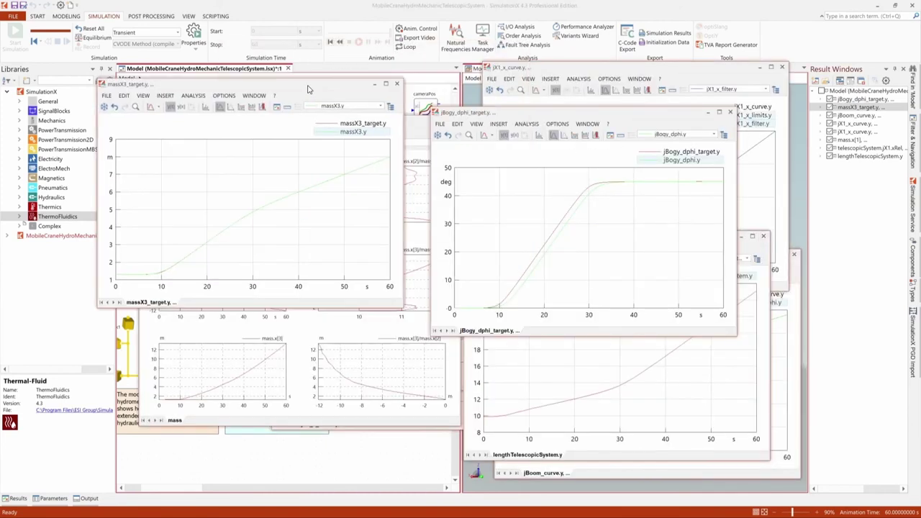
pyautogui.moveTo(526, 116); pyautogui.dragTo(384, 142)
pyautogui.click(665, 69)
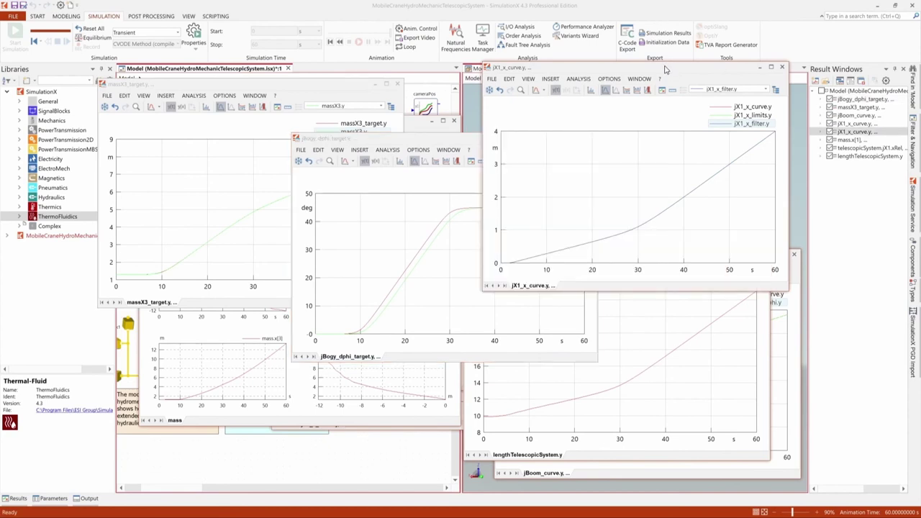
pyautogui.click(851, 81)
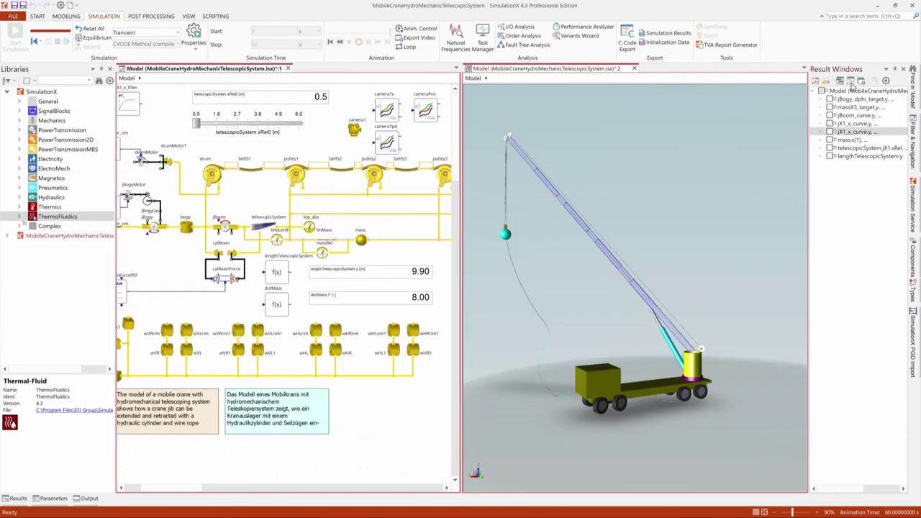
# Plot the mass's Position (x) results, move mass.x[1] to the top of Result Windows, and close it.
pyautogui.click(360, 239)
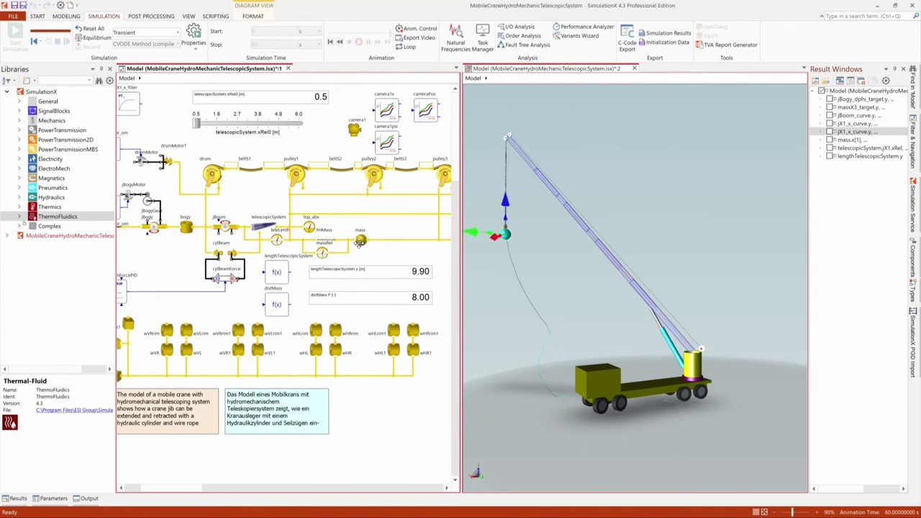
pyautogui.rightClick(359, 242)
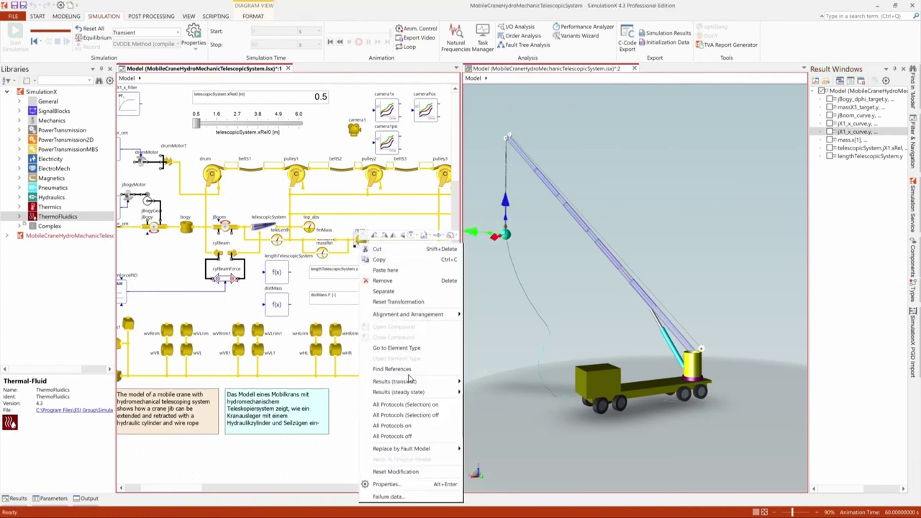
pyautogui.moveTo(411, 381)
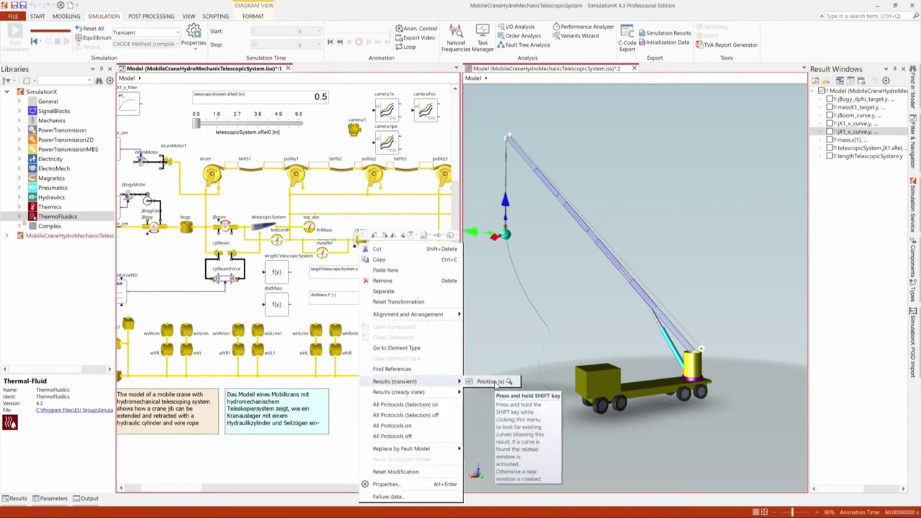
pyautogui.click(494, 383)
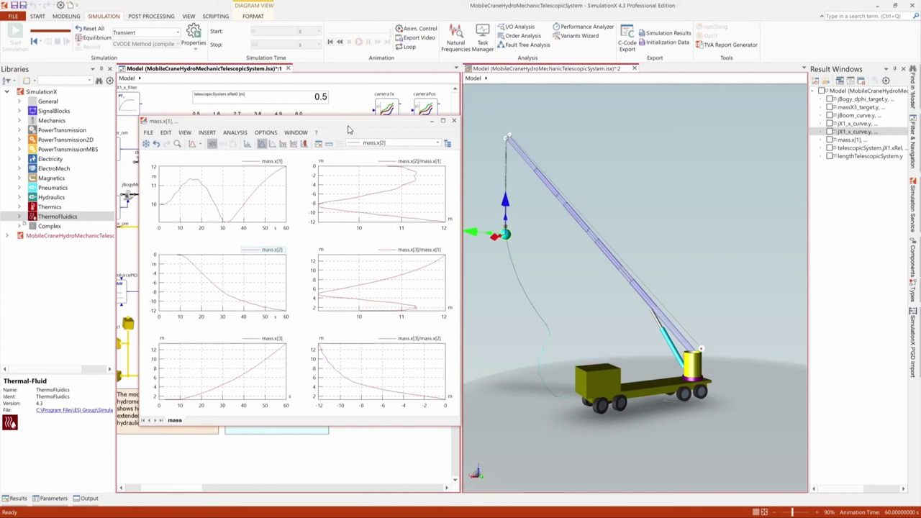
pyautogui.moveTo(343, 126); pyautogui.dragTo(387, 126)
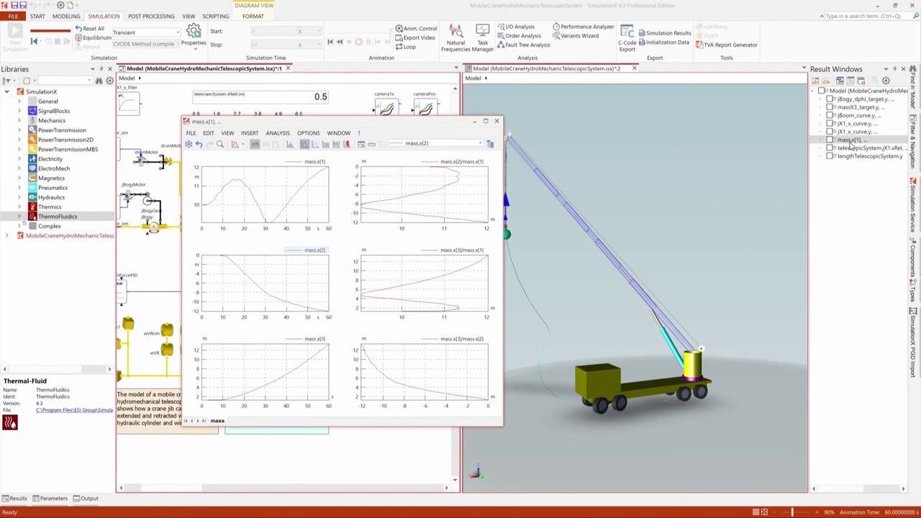
pyautogui.moveTo(850, 143); pyautogui.dragTo(851, 102)
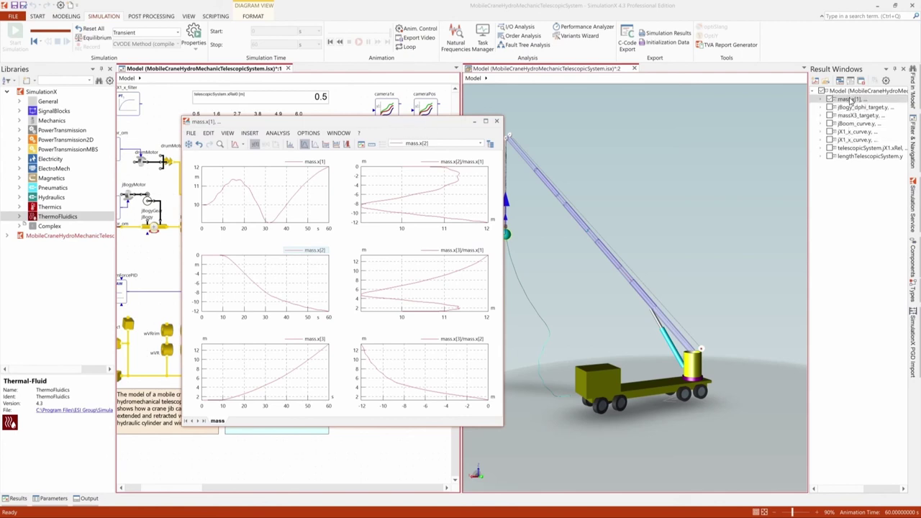
pyautogui.click(831, 100)
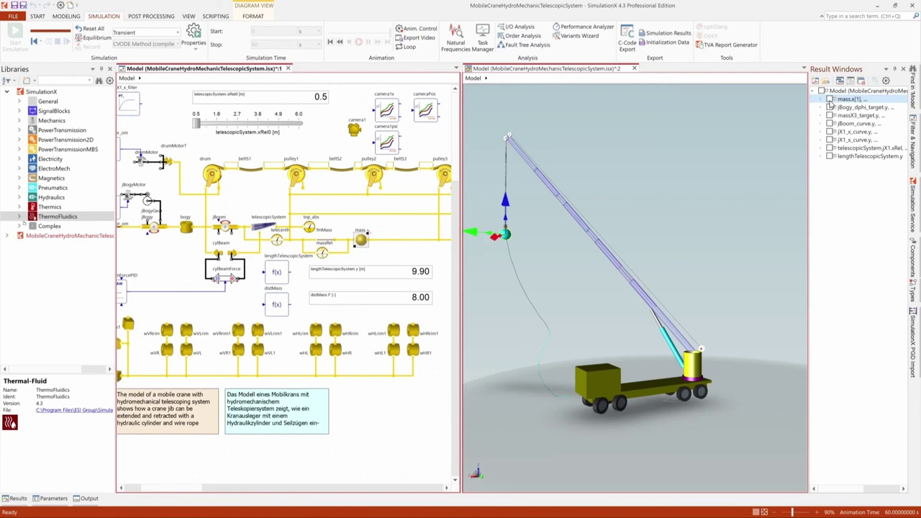
# Open the lengthTelescopicSystem.y plot and show its Property Bar for editing.
pyautogui.click(830, 100)
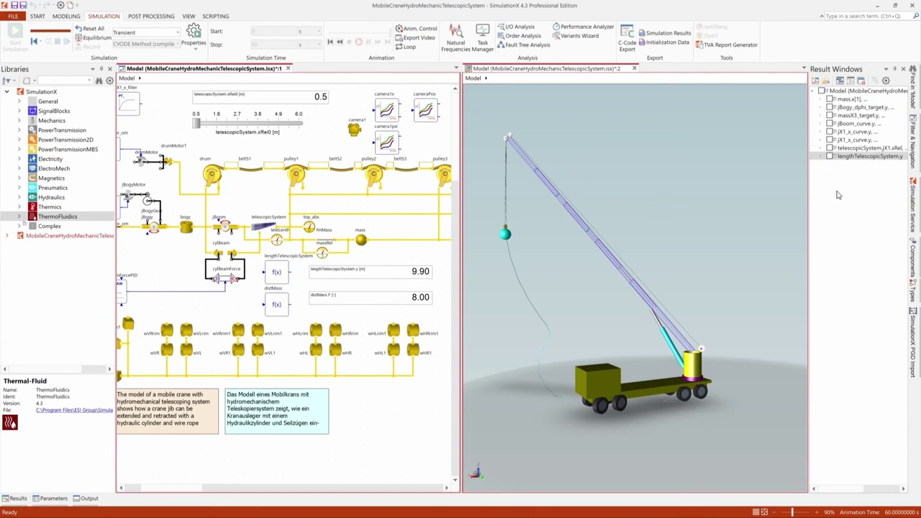
pyautogui.click(830, 156)
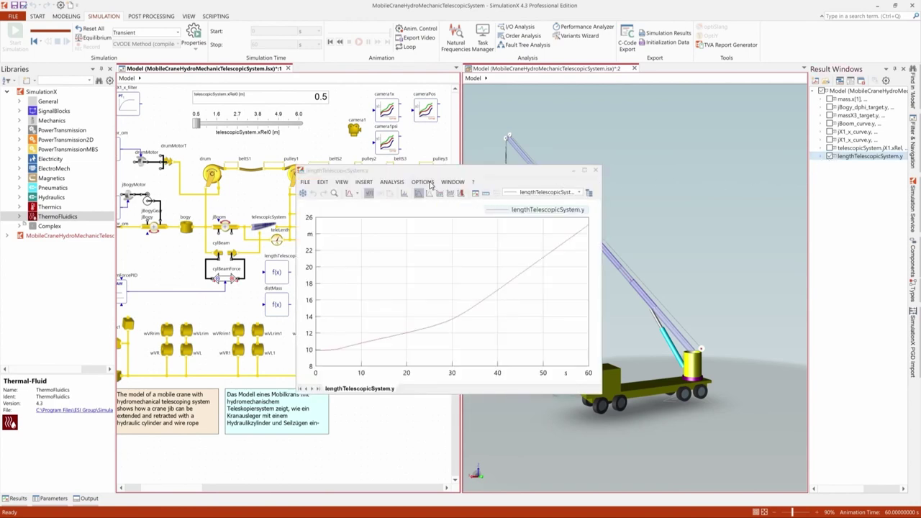
pyautogui.click(429, 183)
pyautogui.click(424, 182)
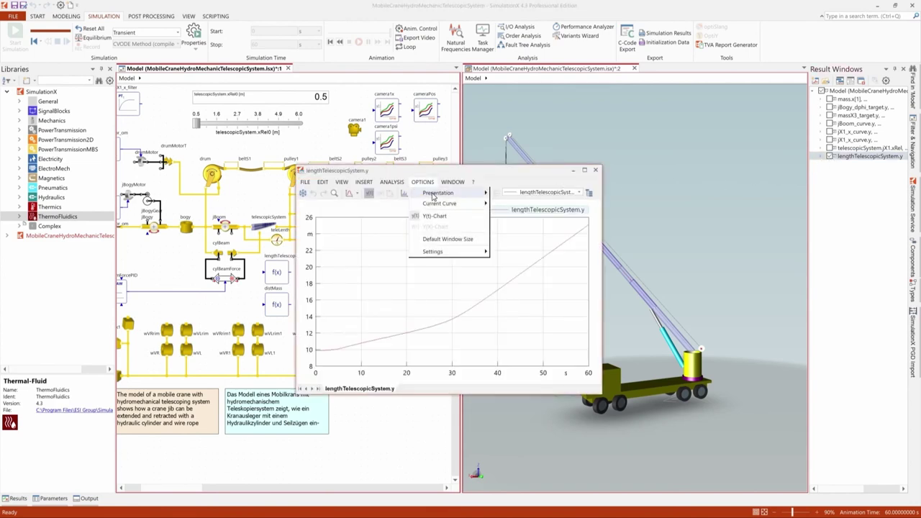
pyautogui.moveTo(446, 259)
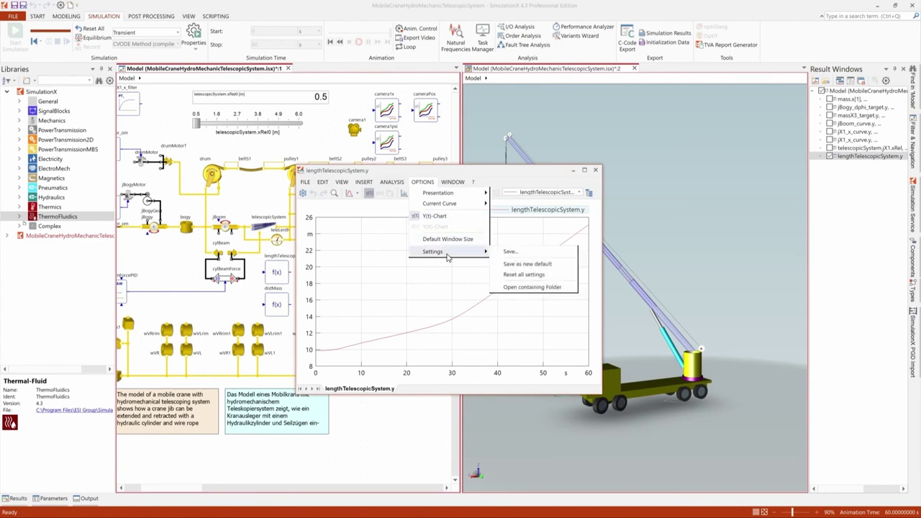
pyautogui.click(480, 181)
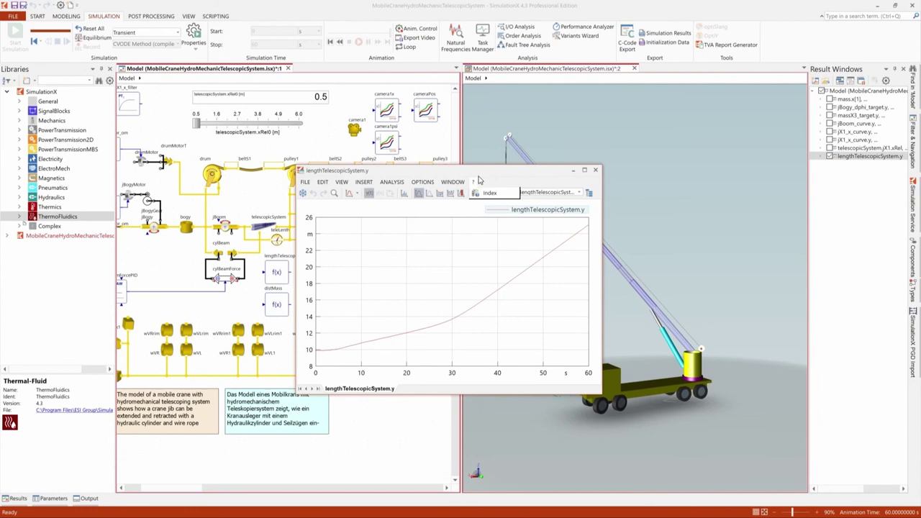
pyautogui.click(588, 192)
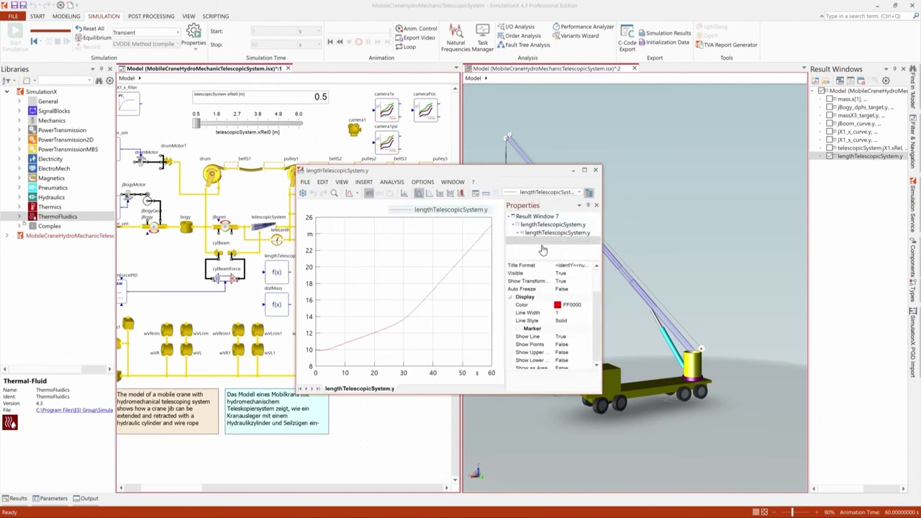
# Set the telescopic length curve's line width to 5.
pyautogui.click(568, 315)
pyautogui.click(588, 311)
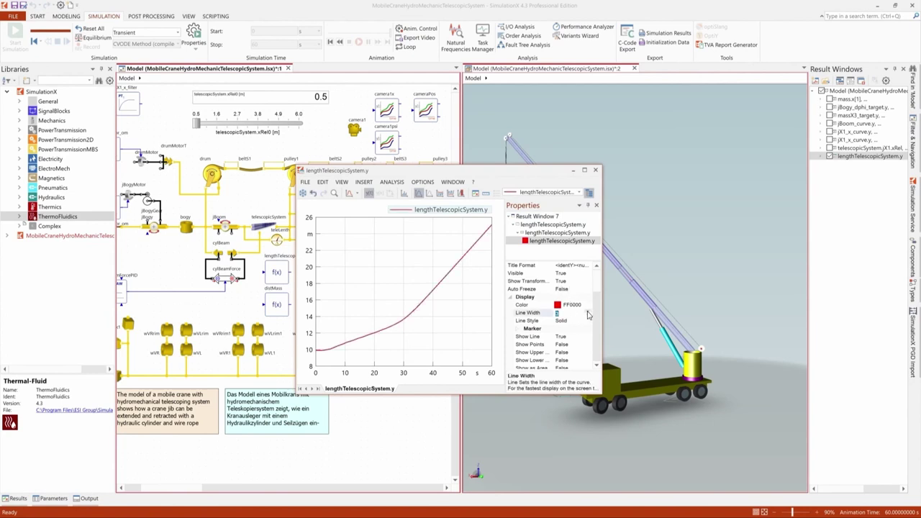
pyautogui.click(588, 311)
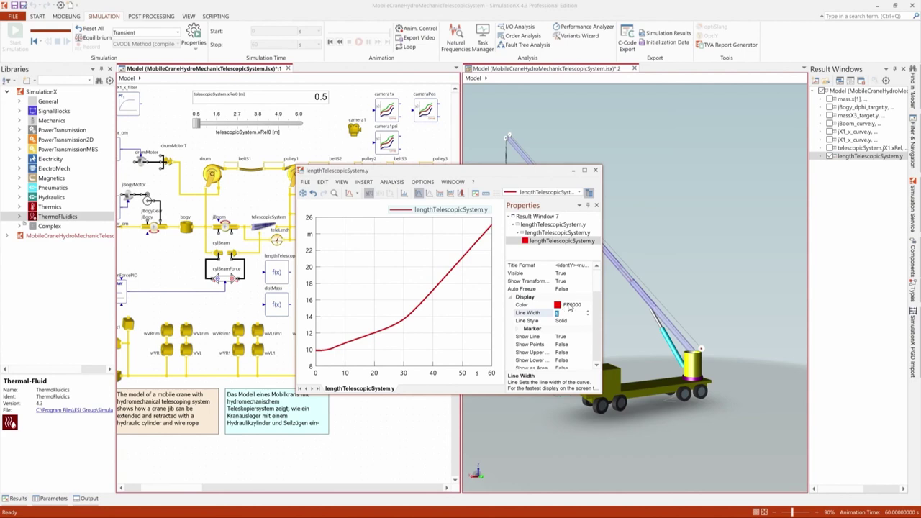
pyautogui.press('Return')
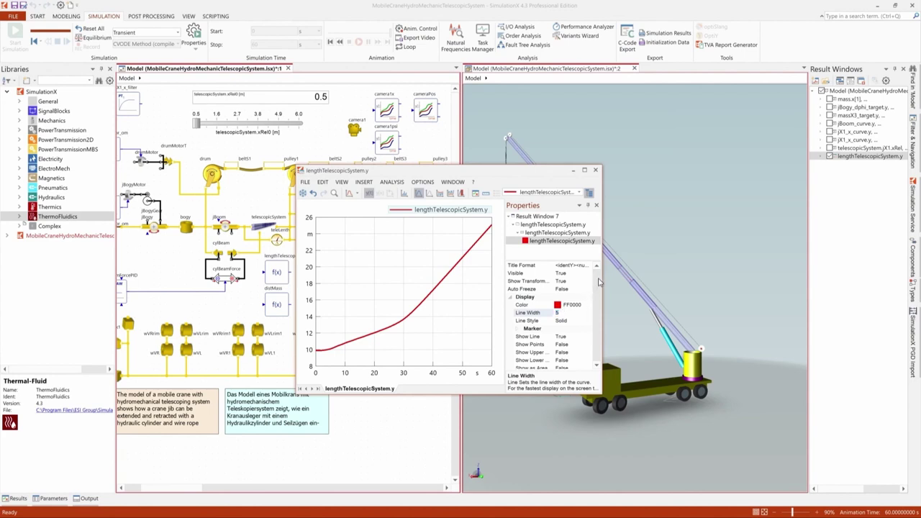
# Increase the chart's grid line width for bolder grid lines.
pyautogui.click(554, 233)
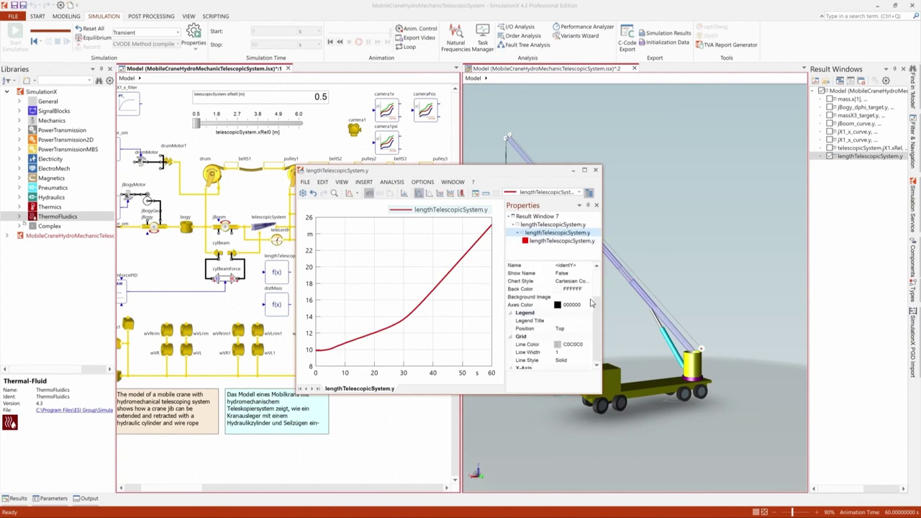
pyautogui.click(579, 351)
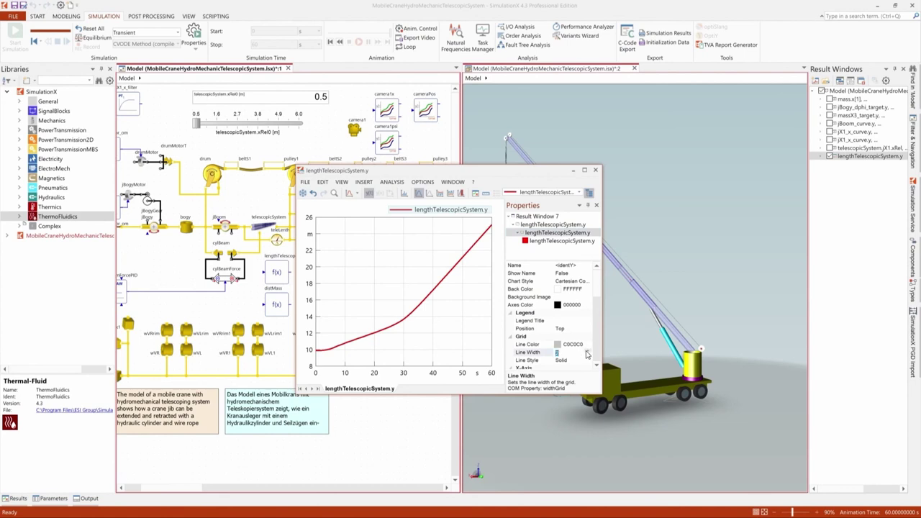
pyautogui.click(586, 351)
pyautogui.click(536, 224)
# Set the result window font size to 16.
pyautogui.click(531, 217)
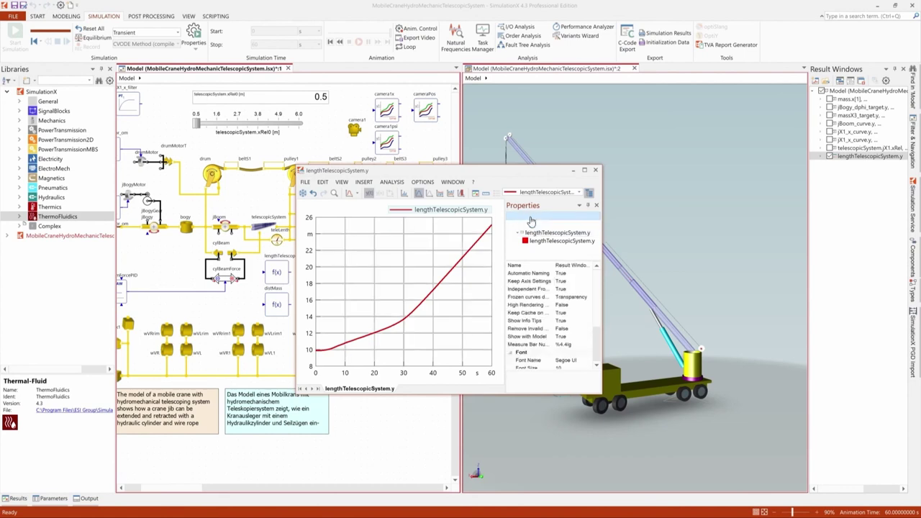
pyautogui.scroll(-2, 554, 309)
pyautogui.click(578, 329)
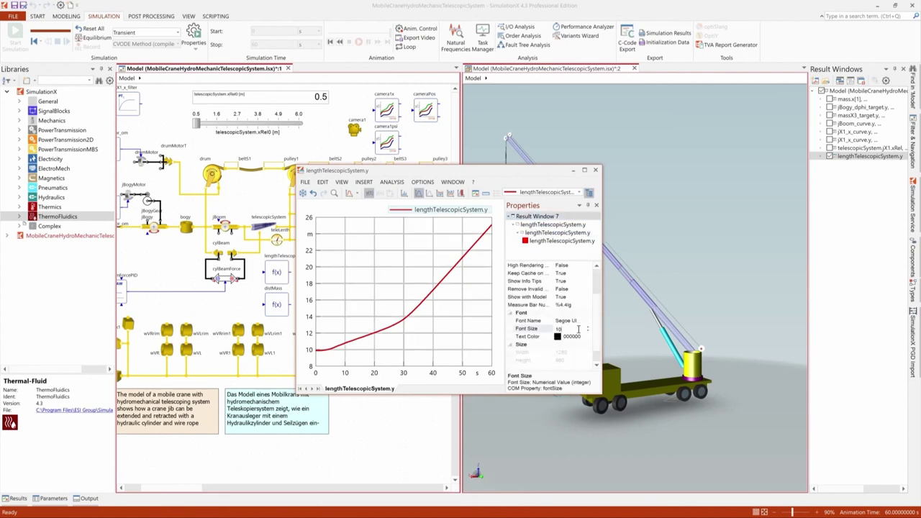
pyautogui.click(586, 326)
pyautogui.click(587, 326)
pyautogui.click(587, 327)
pyautogui.click(587, 327)
pyautogui.click(587, 327)
pyautogui.click(587, 327)
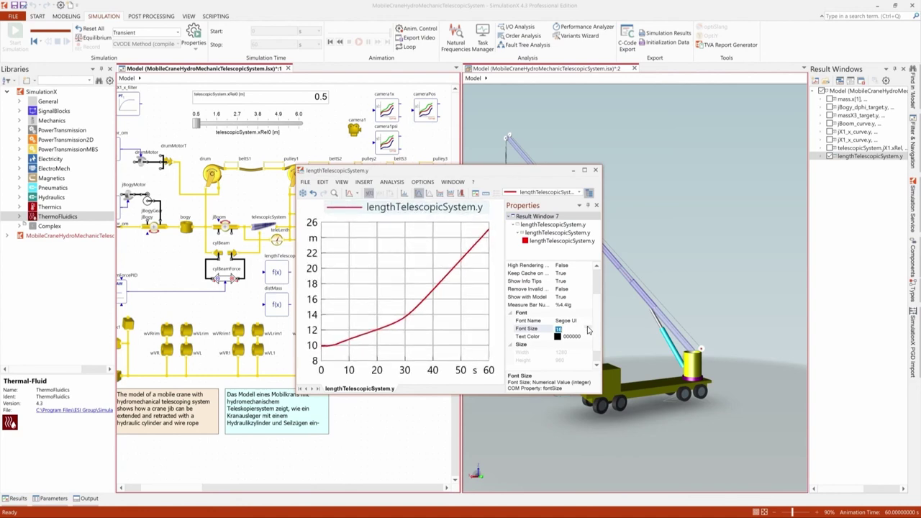
pyautogui.click(423, 182)
# Save the current plot formatting as 'Presentation Style' and close the Properties pane.
pyautogui.moveTo(458, 252)
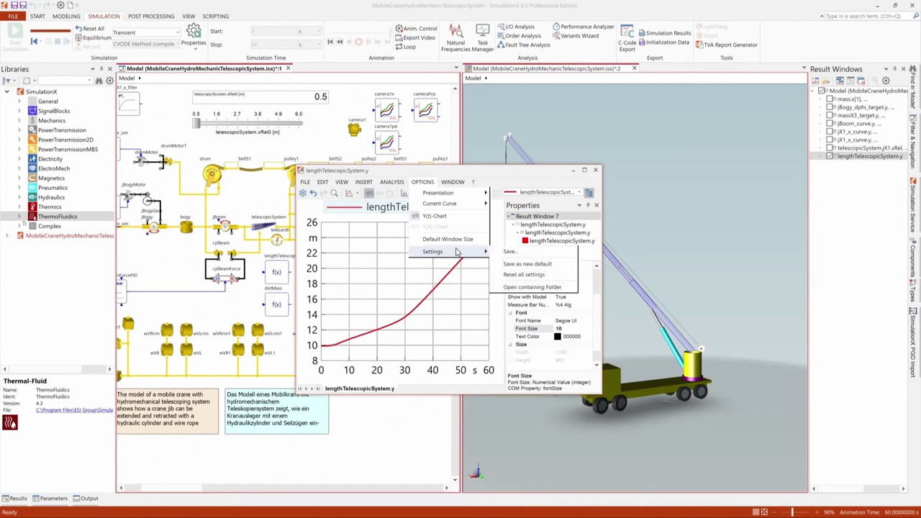
pyautogui.click(509, 252)
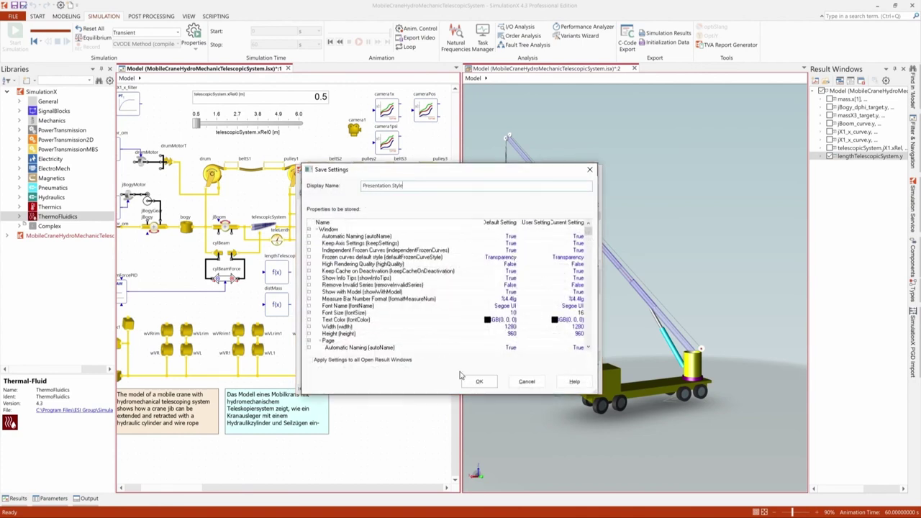
pyautogui.click(478, 383)
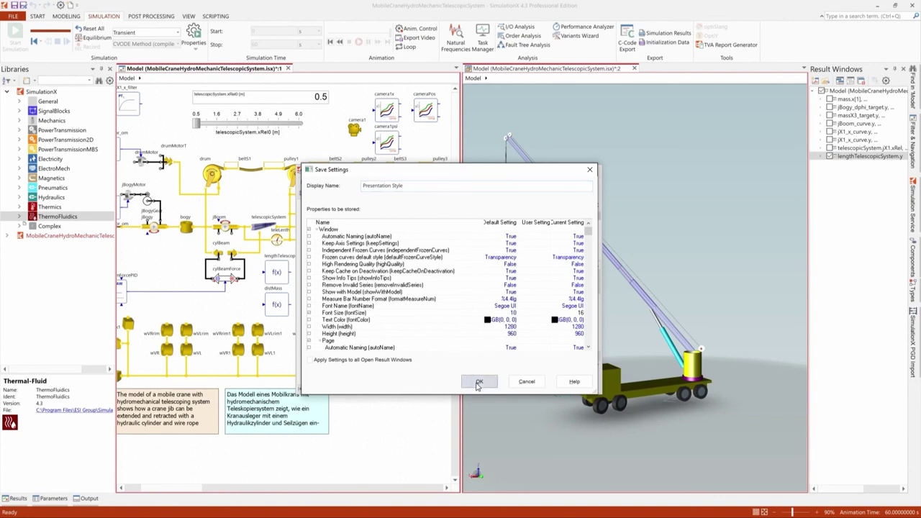
pyautogui.click(596, 206)
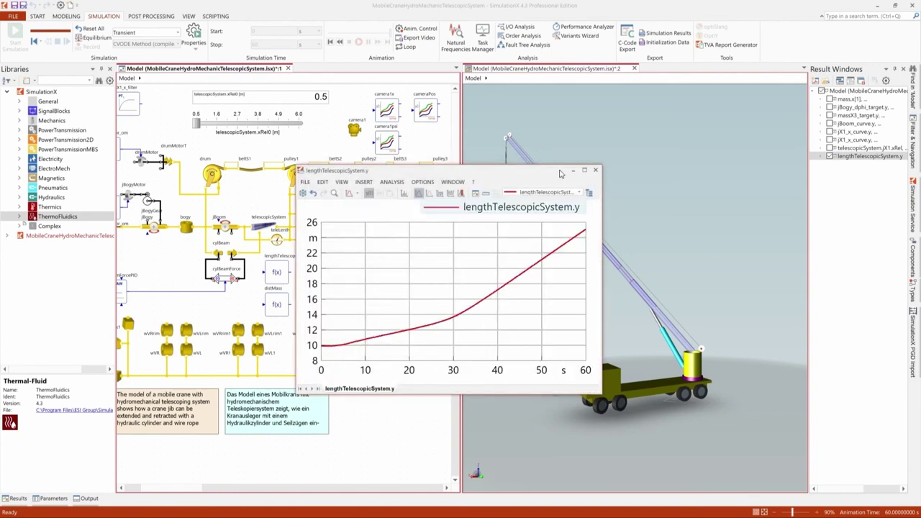
# Close the length plot and plot jX1_x_filter's Signal Output (y) results.
pyautogui.click(573, 171)
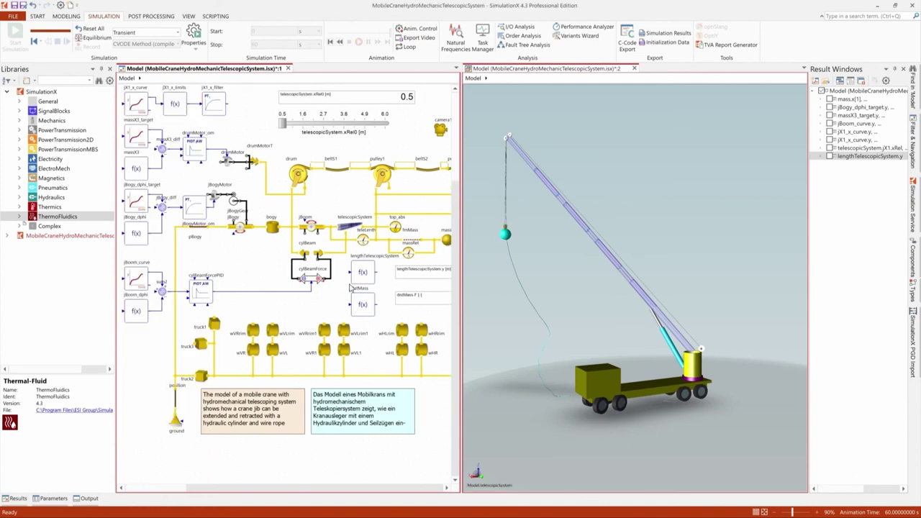
pyautogui.hscroll(-3, 363, 246)
pyautogui.click(215, 113)
pyautogui.rightClick(214, 113)
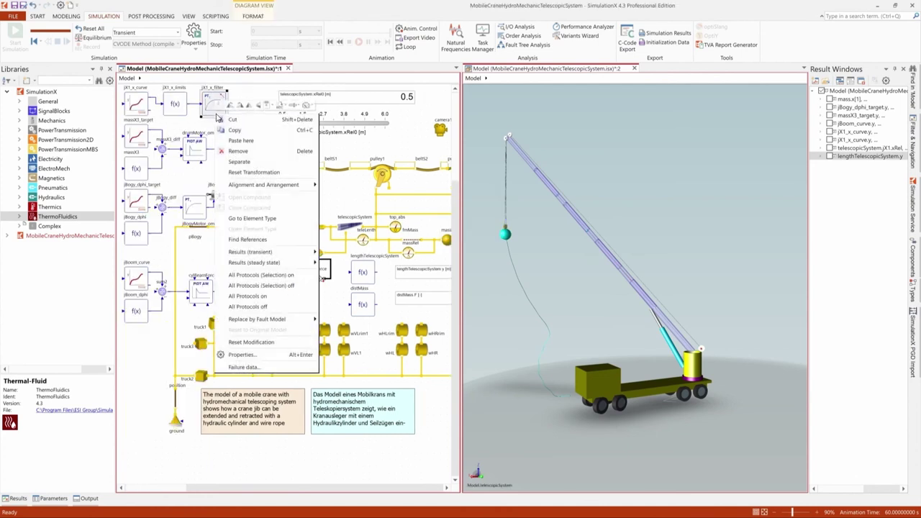
pyautogui.moveTo(279, 256)
pyautogui.click(341, 253)
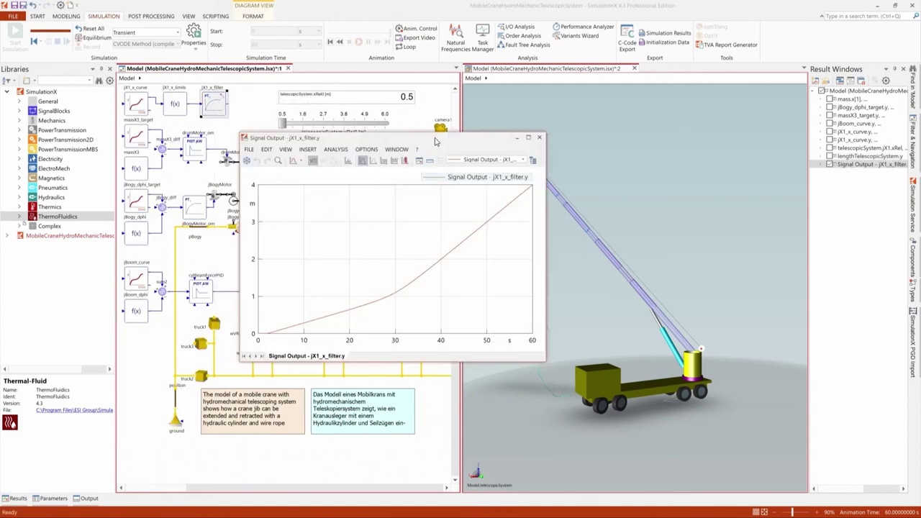
# Apply the saved Presentation Style settings to the jX1_x_filter.y plot.
pyautogui.click(367, 150)
pyautogui.moveTo(392, 218)
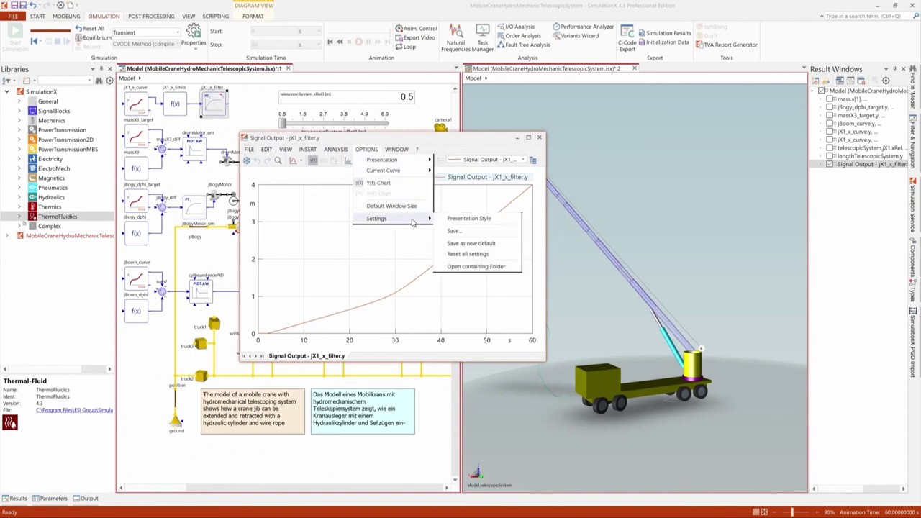
pyautogui.click(467, 219)
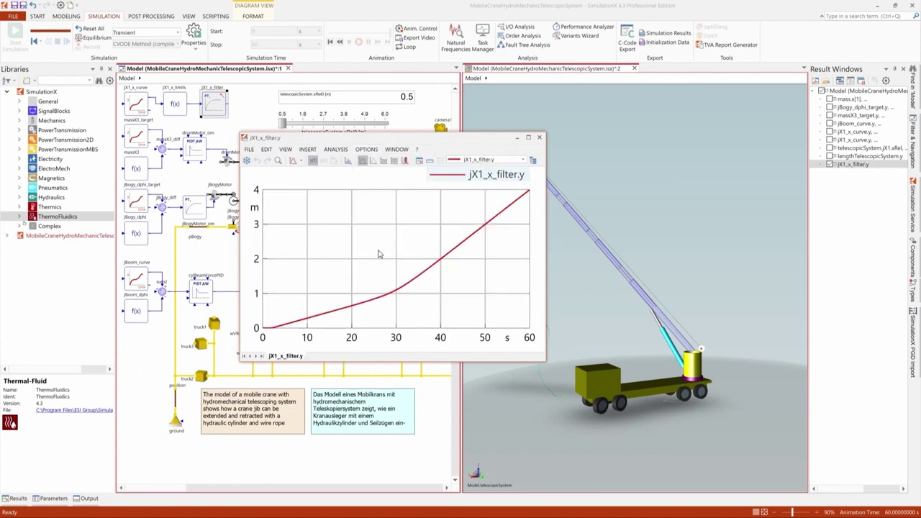